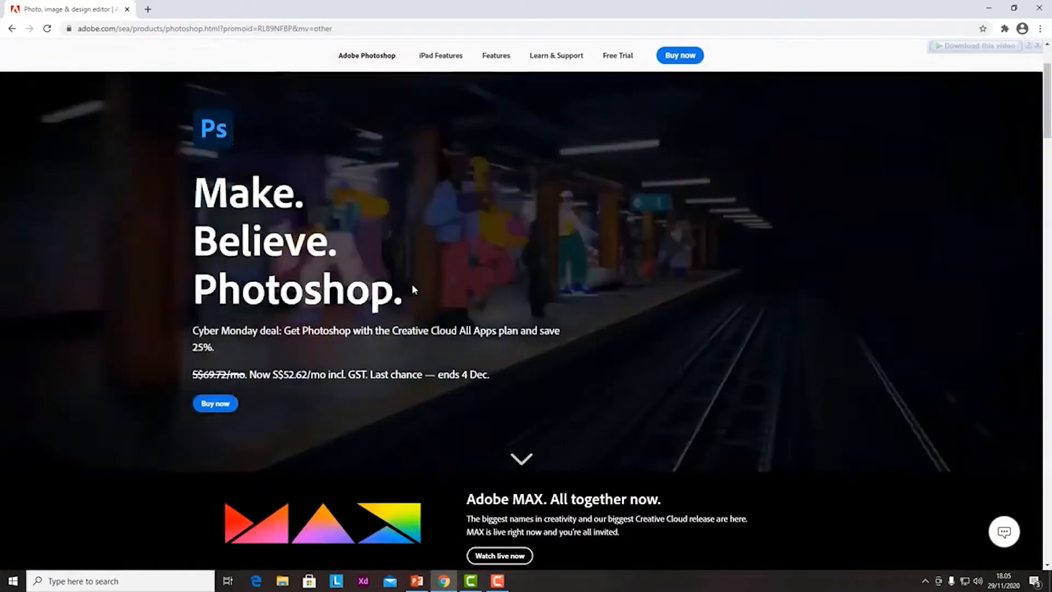
scroll(419, 279, "down", 2)
scroll(420, 281, "up", 3)
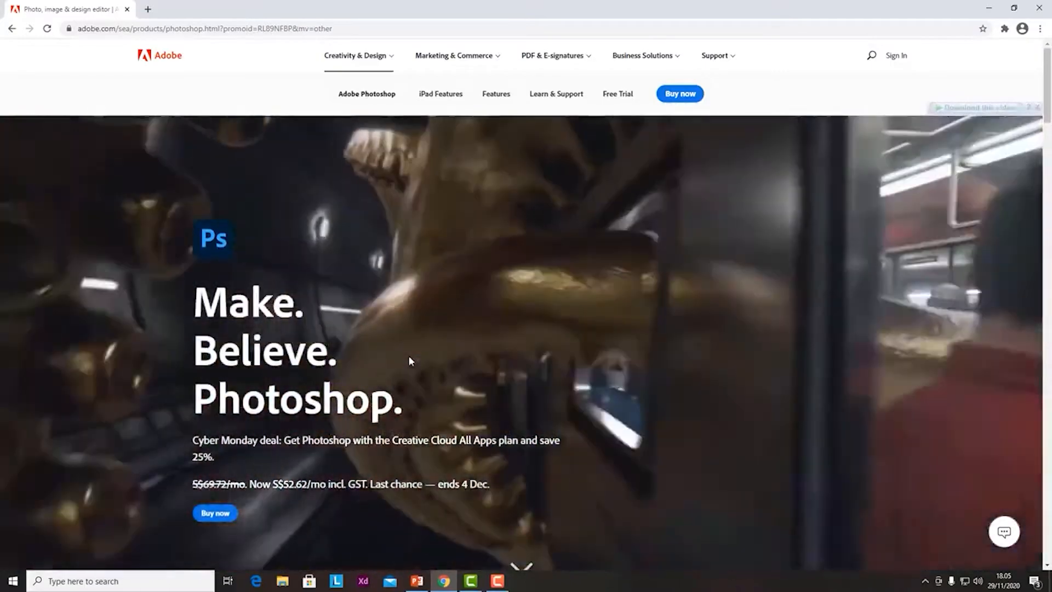
scroll(418, 357, "down", 2)
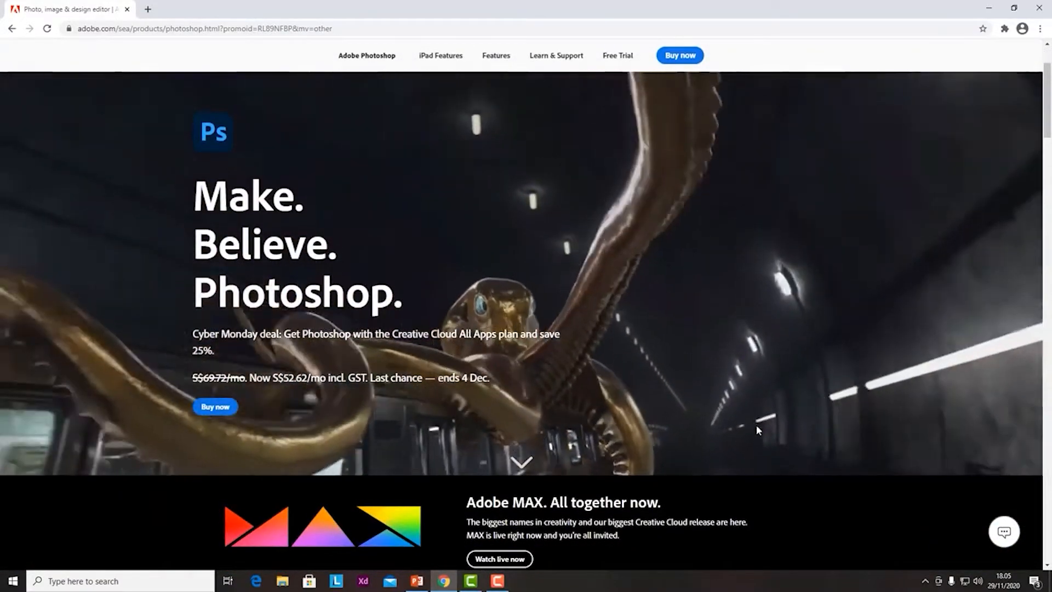
scroll(745, 423, "up", 2)
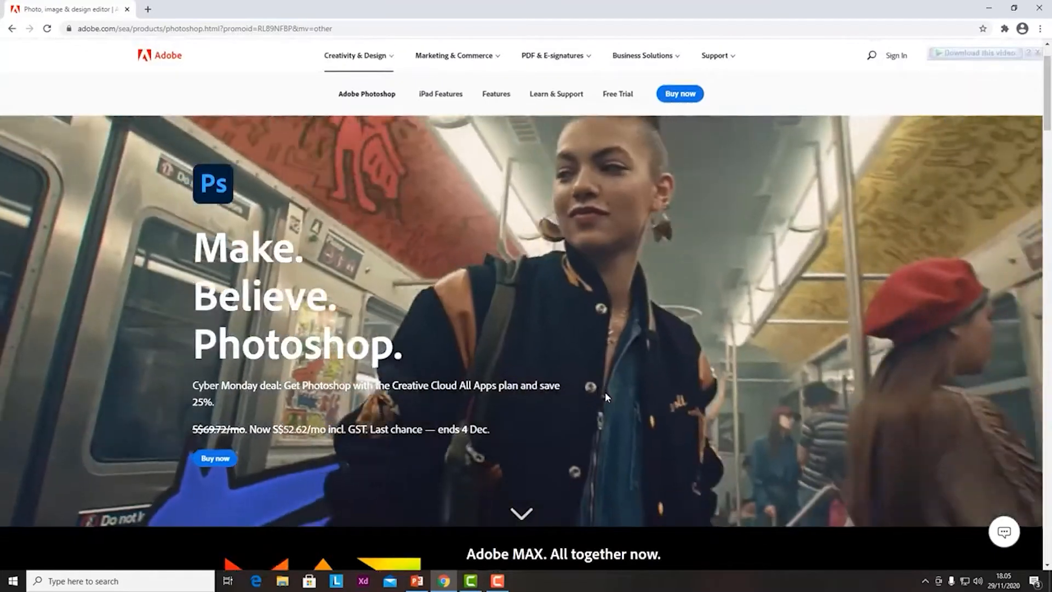
scroll(605, 392, "up", 1)
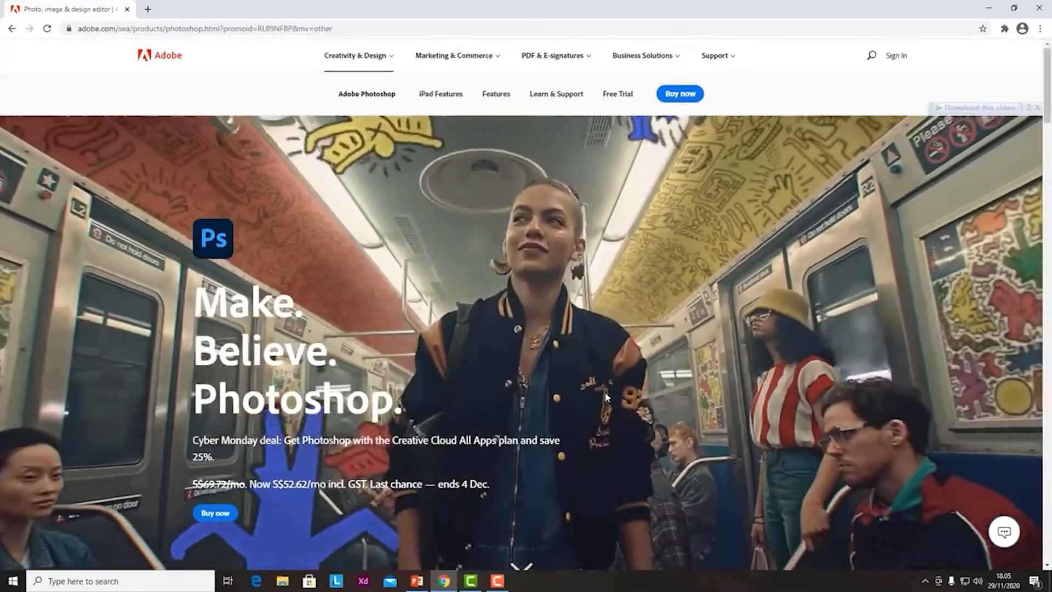
scroll(540, 392, "down", 4)
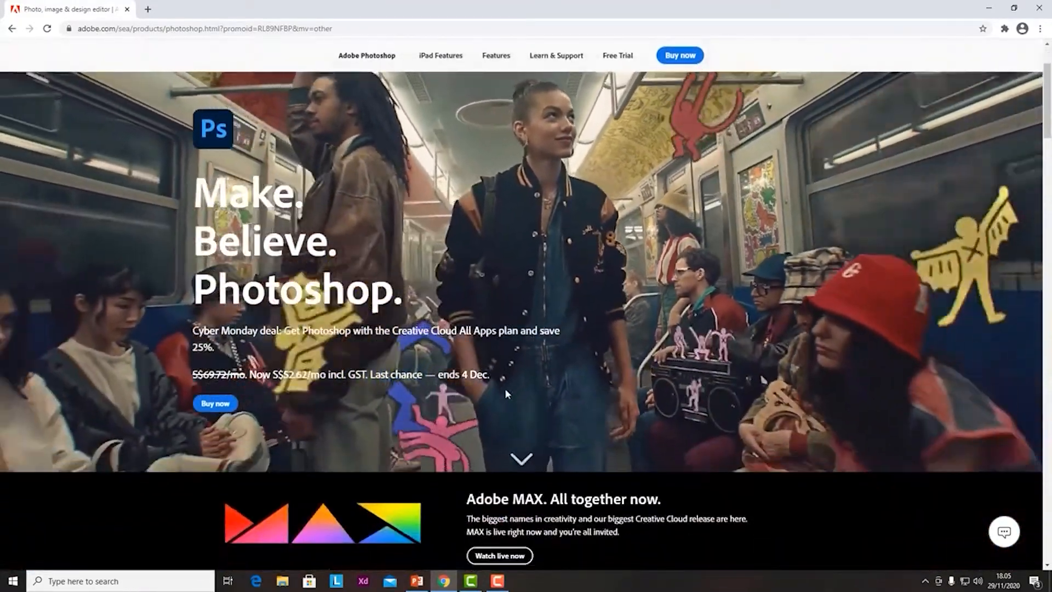
scroll(469, 349, "down", 5)
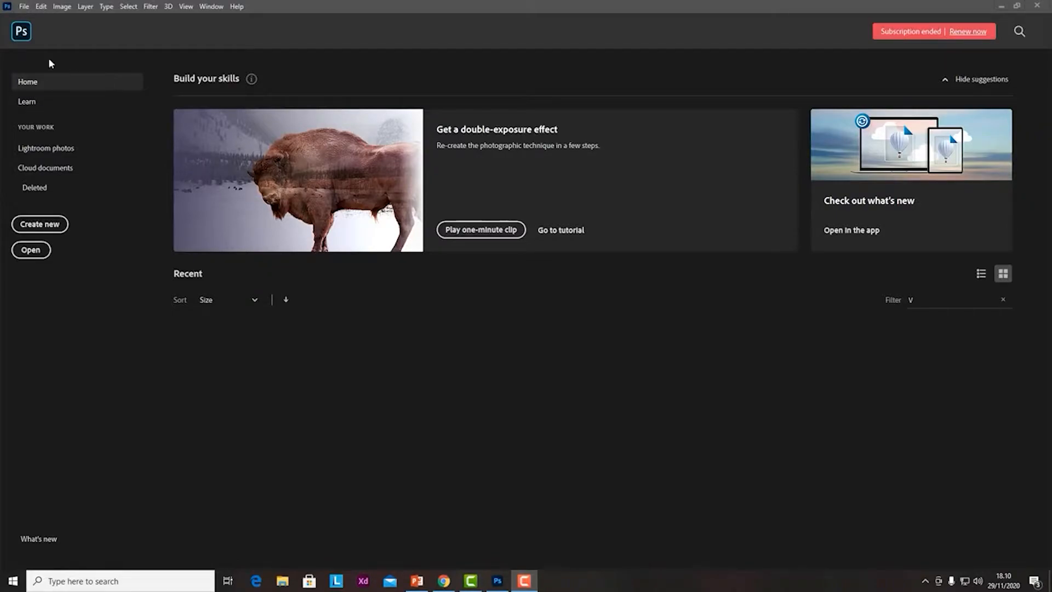
- Create a new document from the recent A4 preset, 210 x 297 mm at 300 ppi
left_click(22, 33)
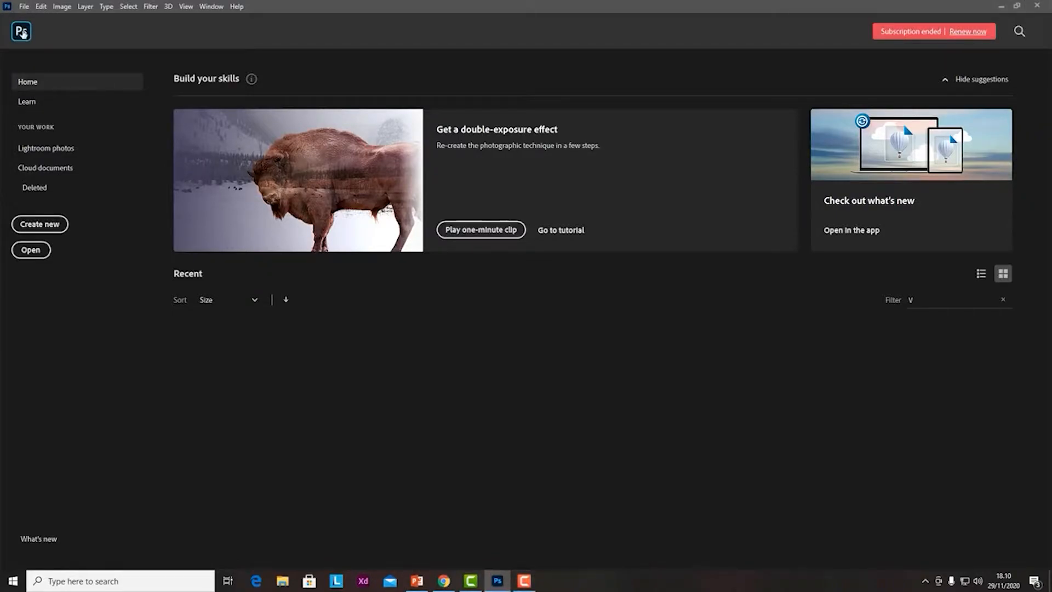
left_click(24, 6)
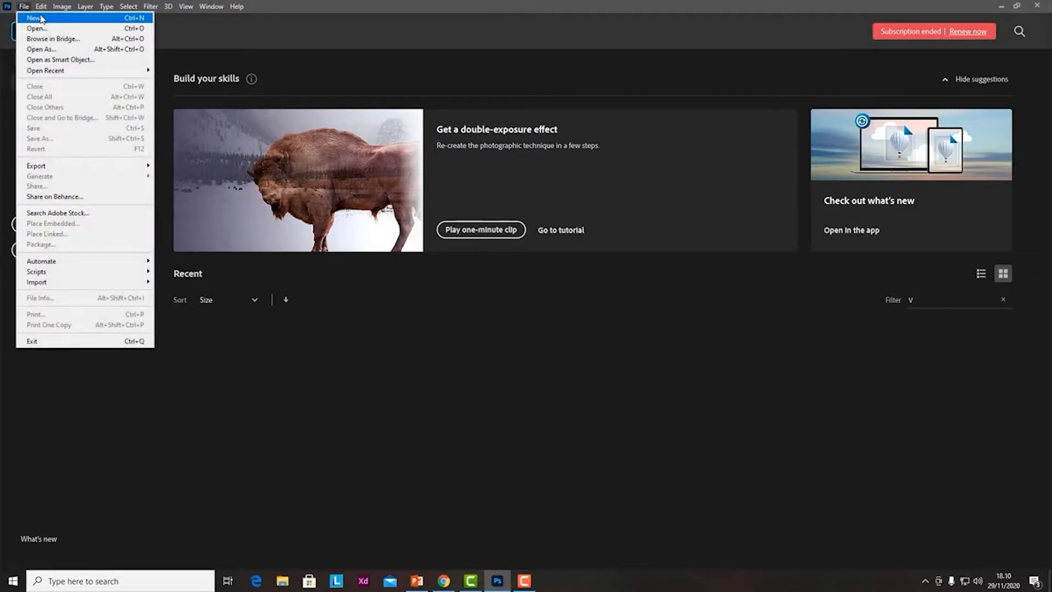
left_click(32, 20)
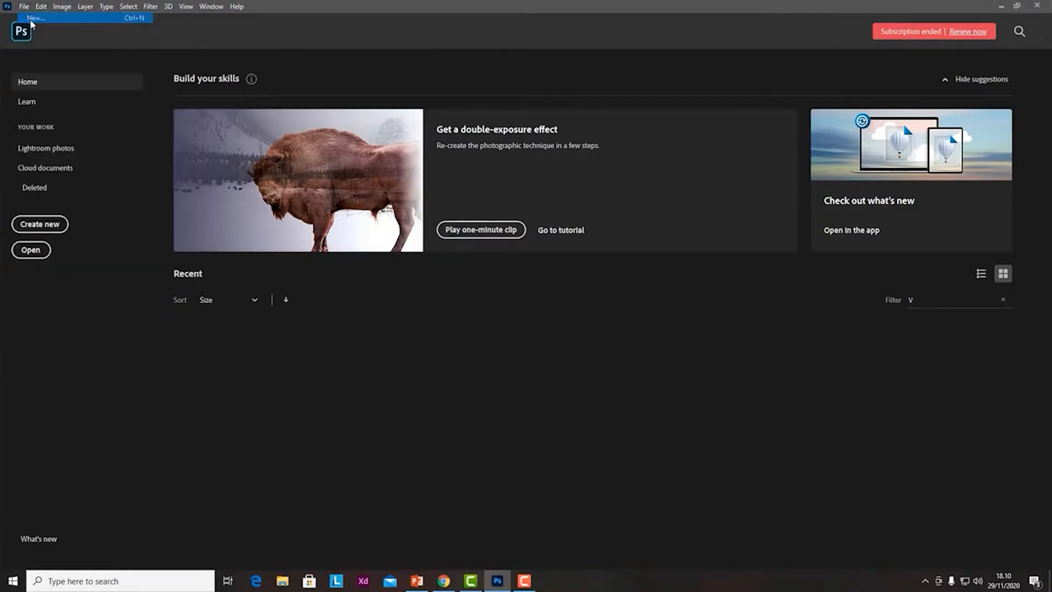
left_click_drag(344, 88, 295, 97)
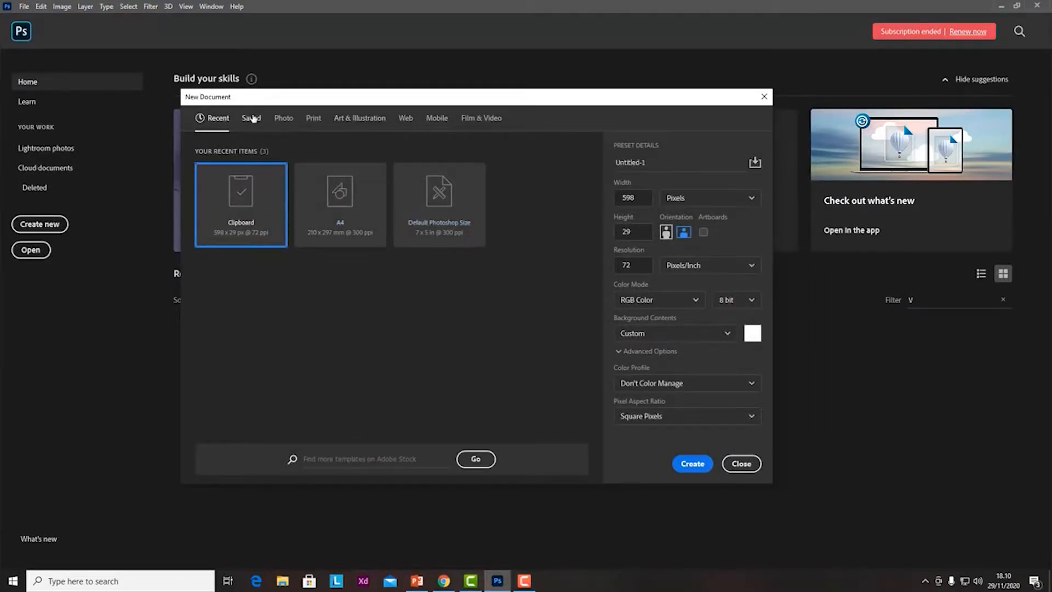
left_click(348, 192)
left_click(694, 464)
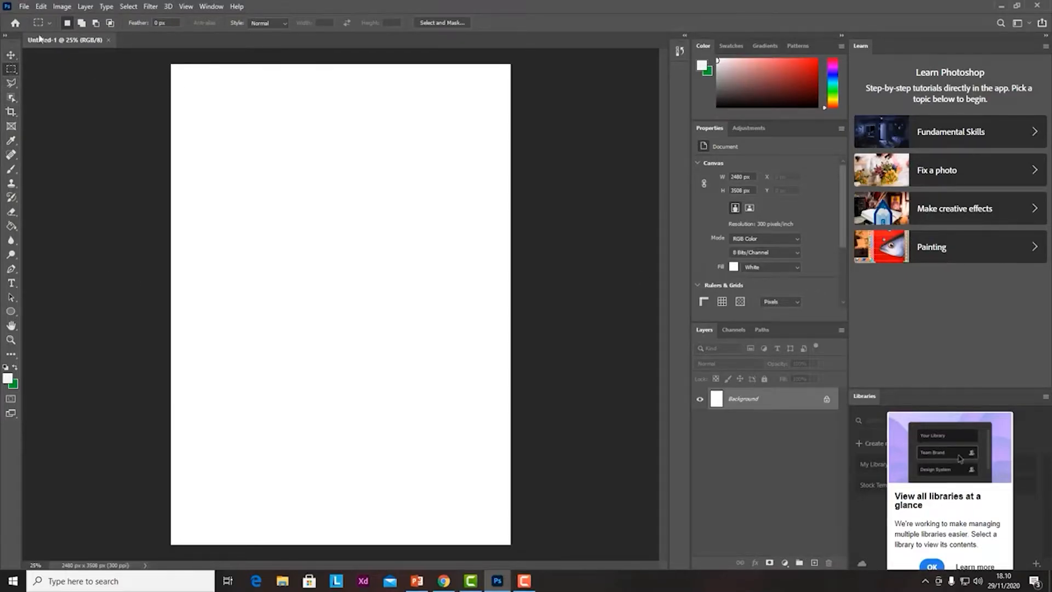
left_click(12, 84)
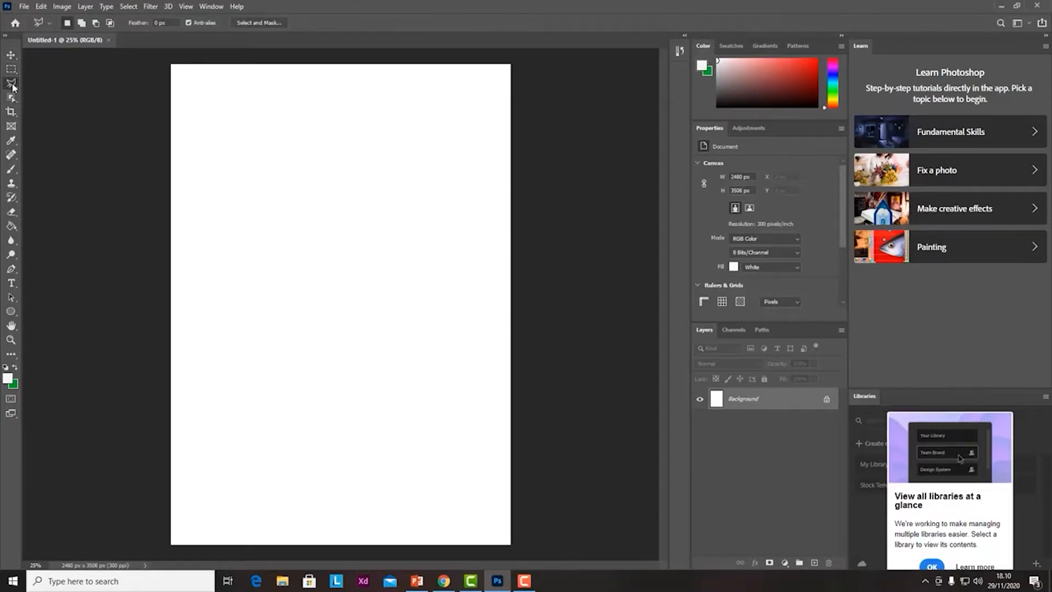
left_click(12, 98)
left_click(12, 116)
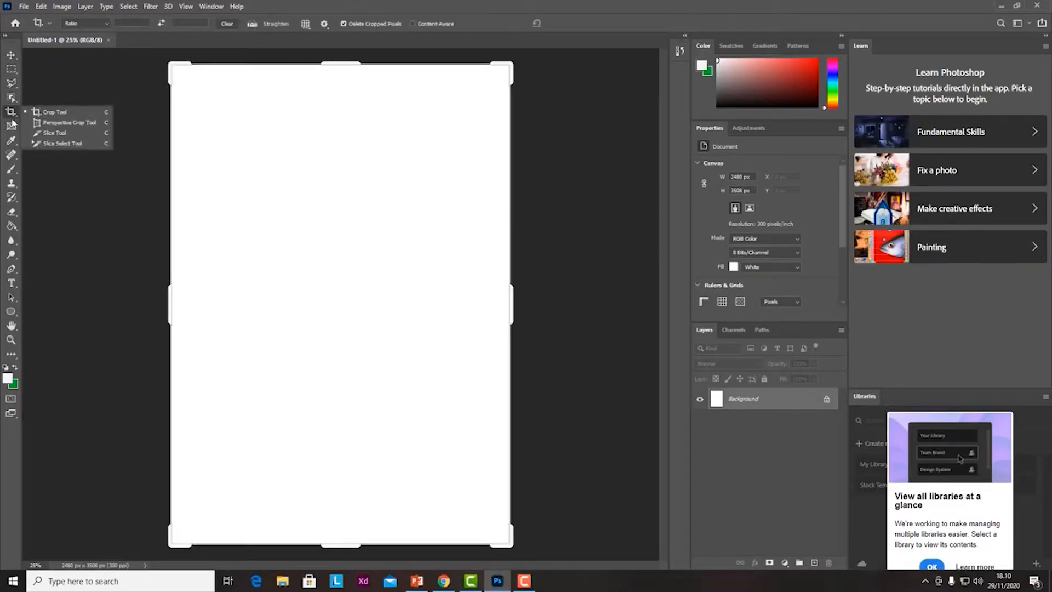
left_click(11, 55)
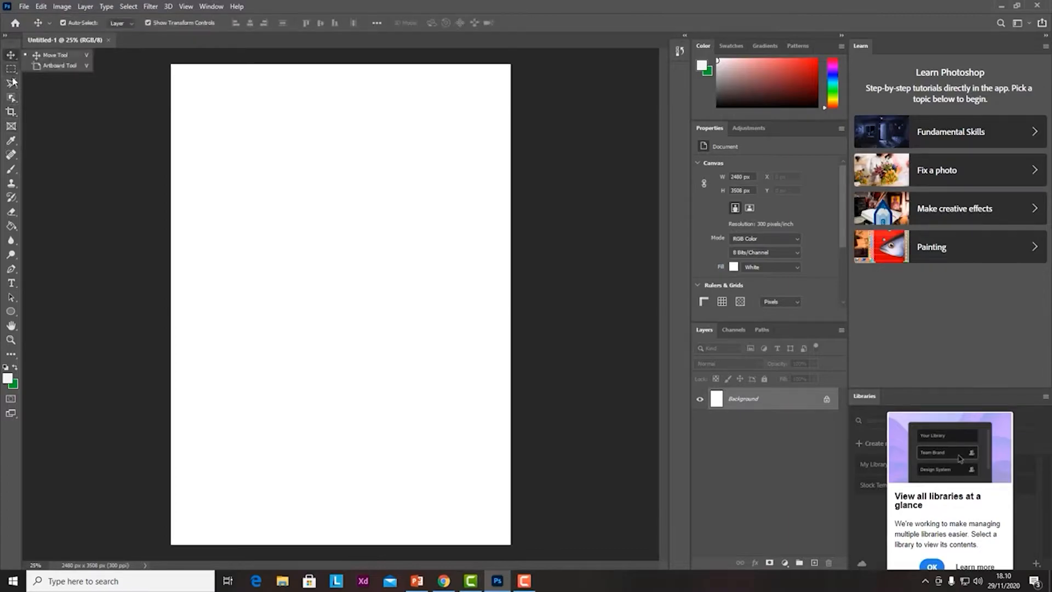
left_click(24, 7)
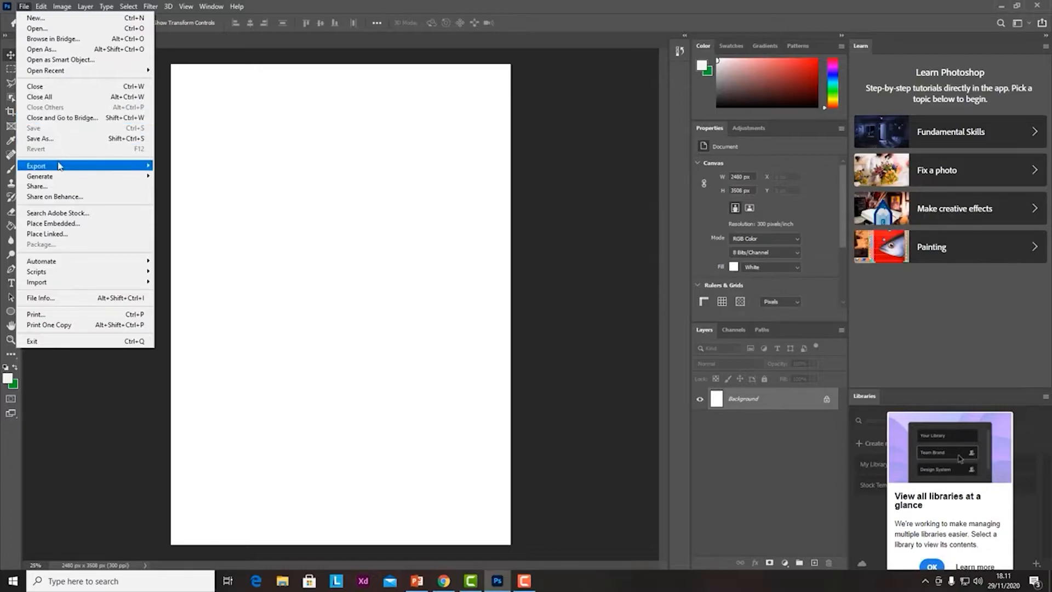
left_click(46, 137)
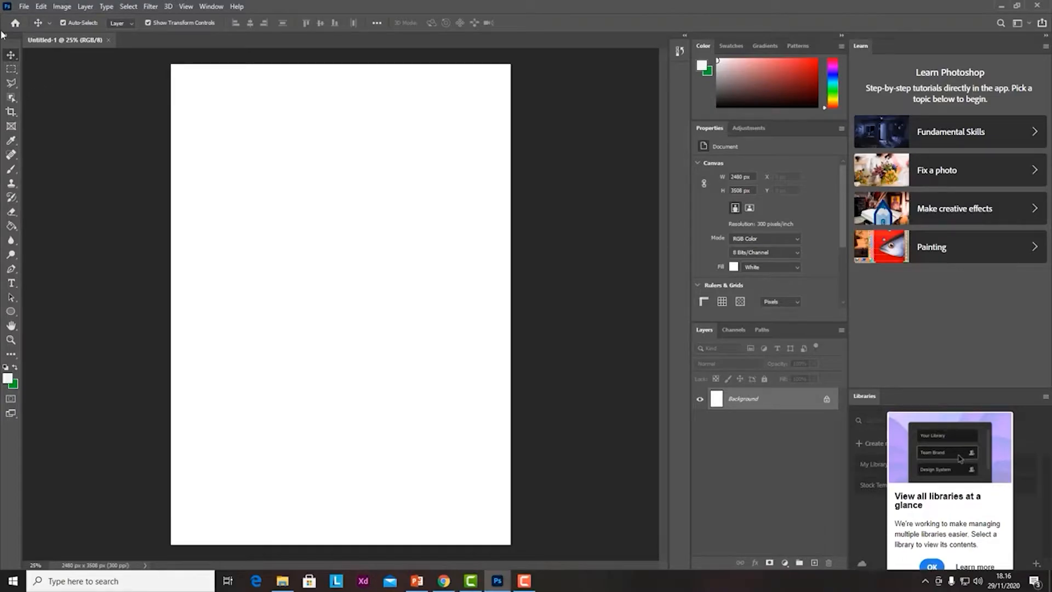
- Place the CUCI TANGAN image from File Explorer into the document and move it to the lower right of the page
left_click(282, 581)
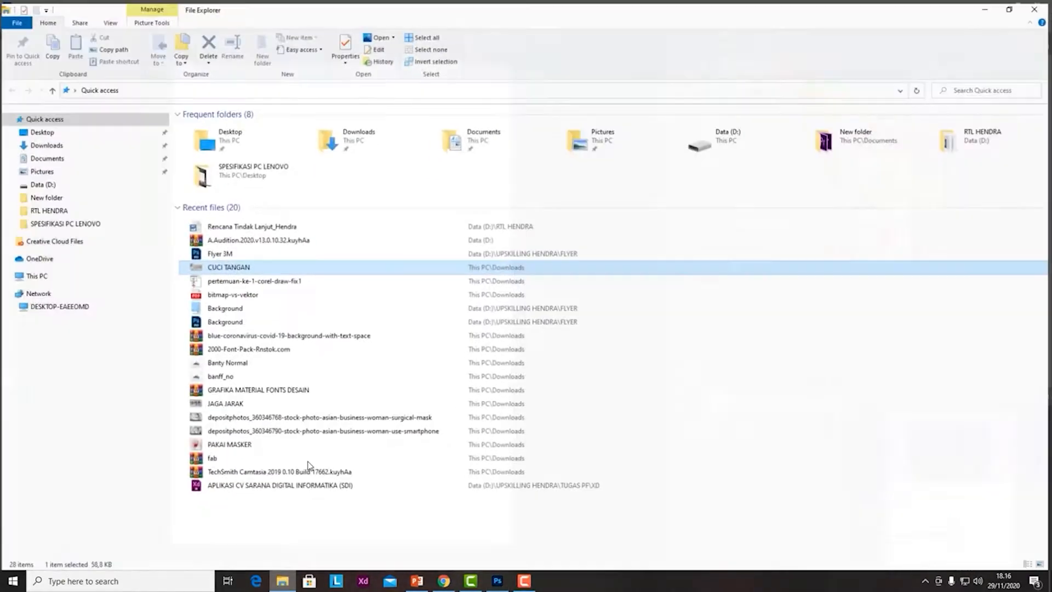
left_click_drag(270, 264, 403, 236)
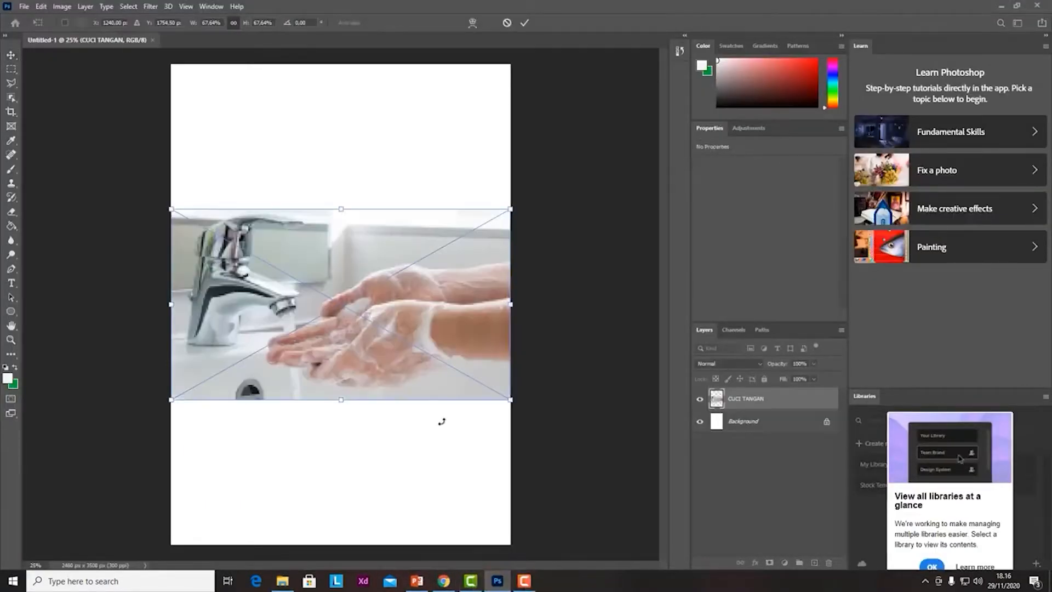
left_click(10, 56)
left_click_drag(347, 260, 482, 340)
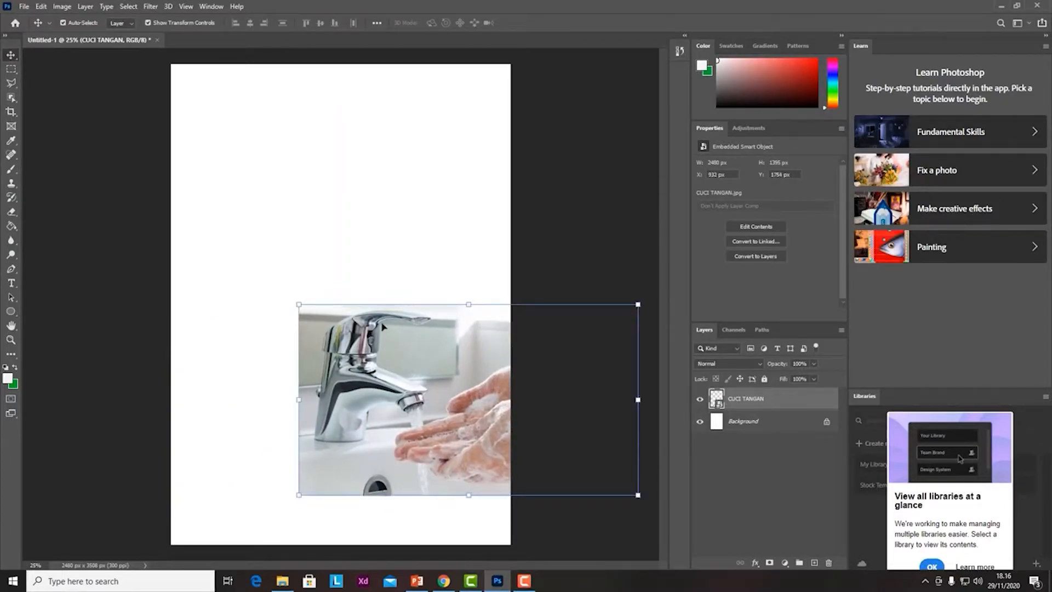
- Draw a rectangular marquee selection on the blank page area above the hand-washing picture
left_click(13, 74)
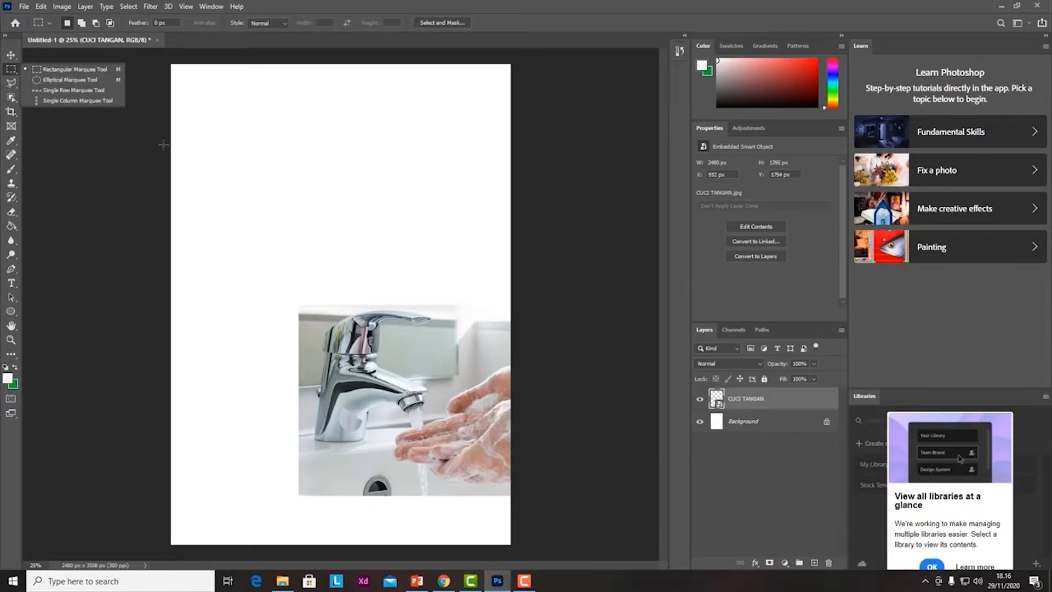
left_click_drag(228, 113, 523, 277)
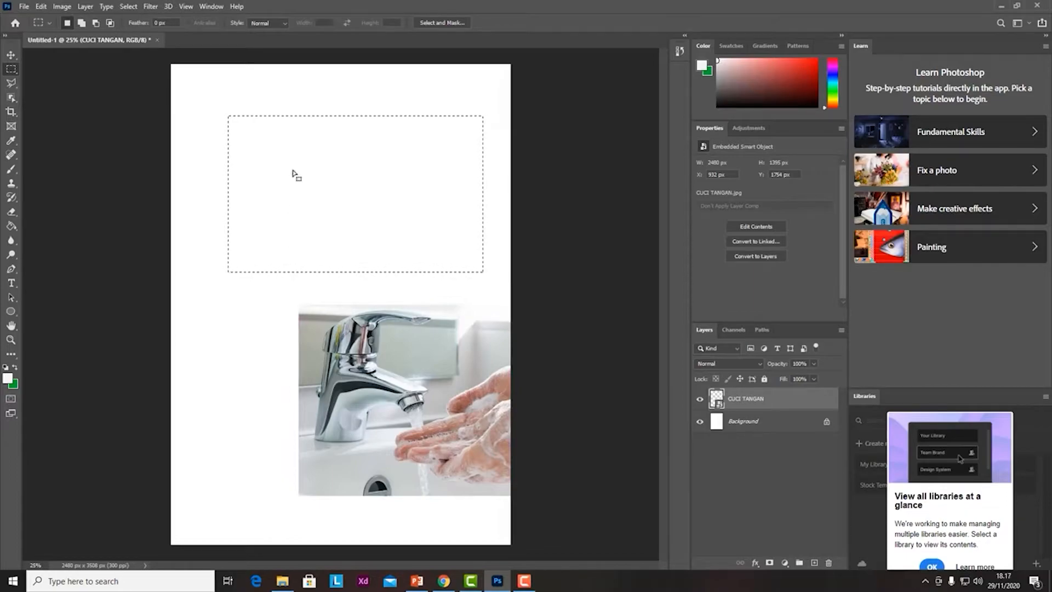
left_click(13, 87)
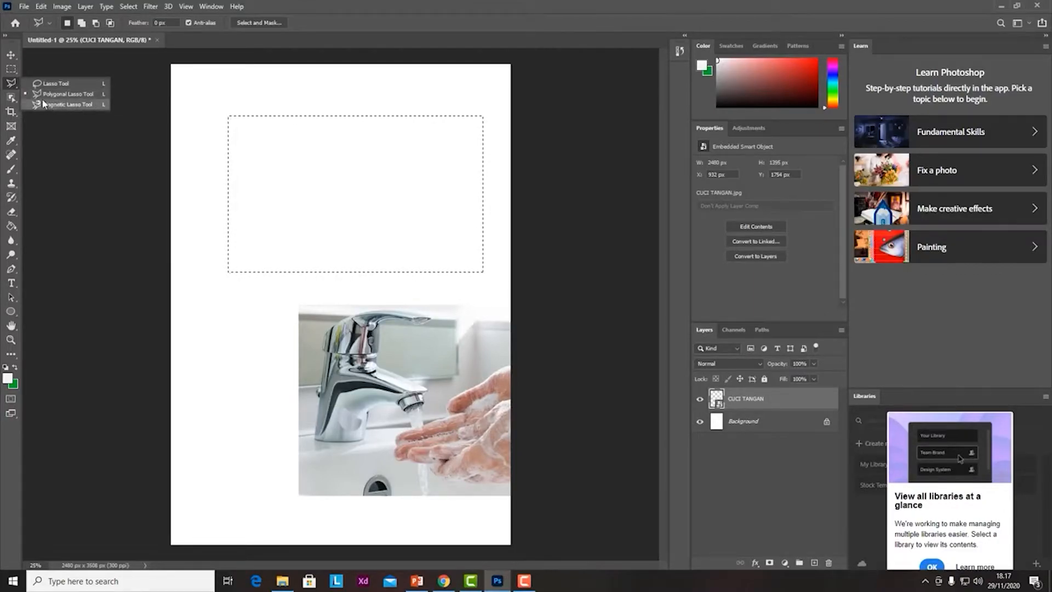
left_click(16, 103)
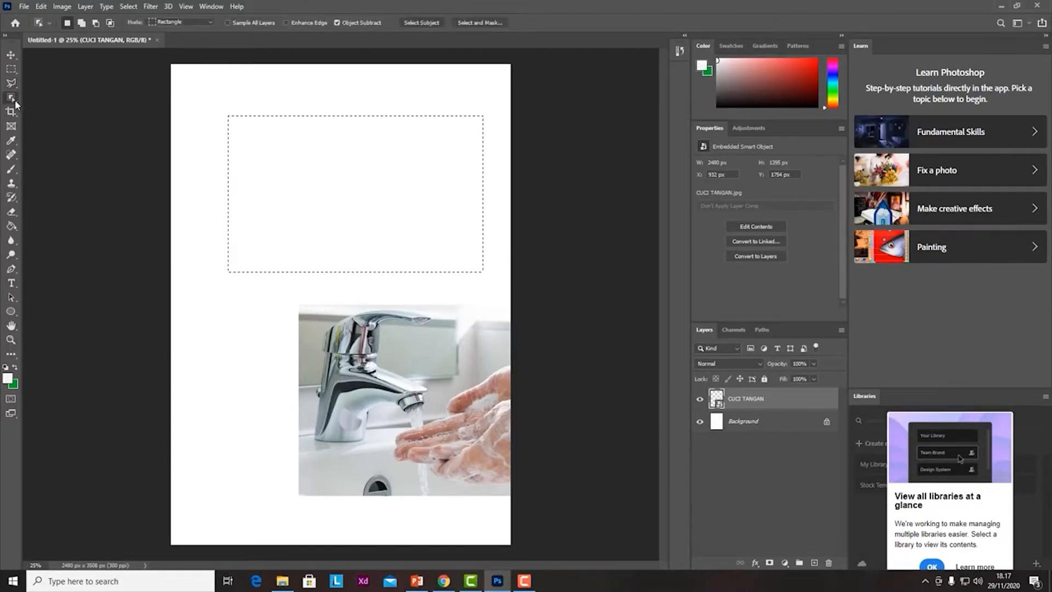
right_click(13, 102)
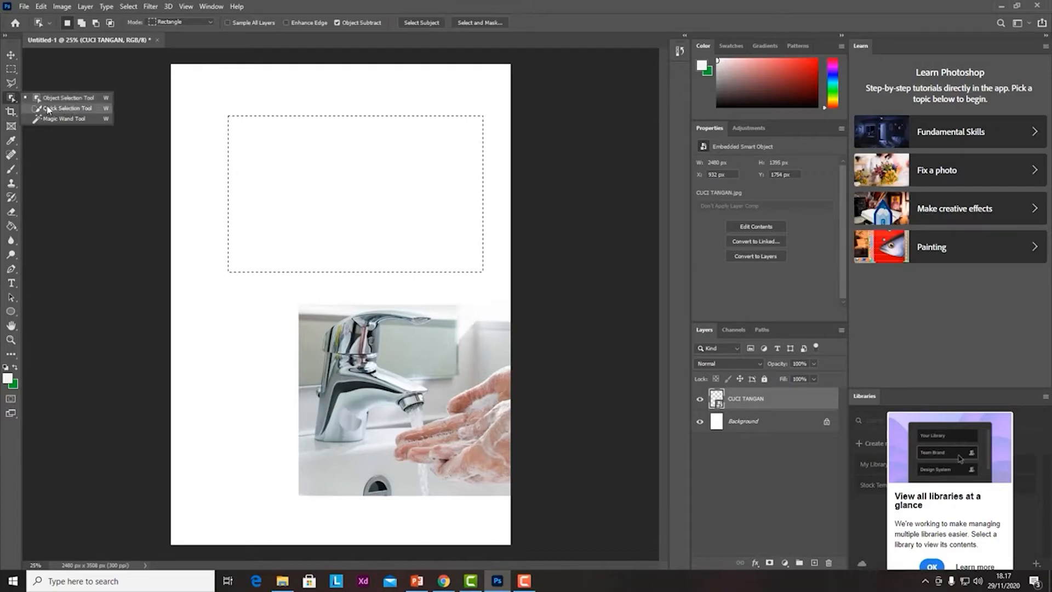
left_click(11, 69)
- Scale the hand-washing picture to about 45% (about 1654 x 930 px) and centre it horizontally in the page's upper half
left_click(11, 55)
left_click_drag(477, 395, 382, 307)
left_click_drag(542, 215, 431, 282)
left_click_drag(398, 338, 421, 237)
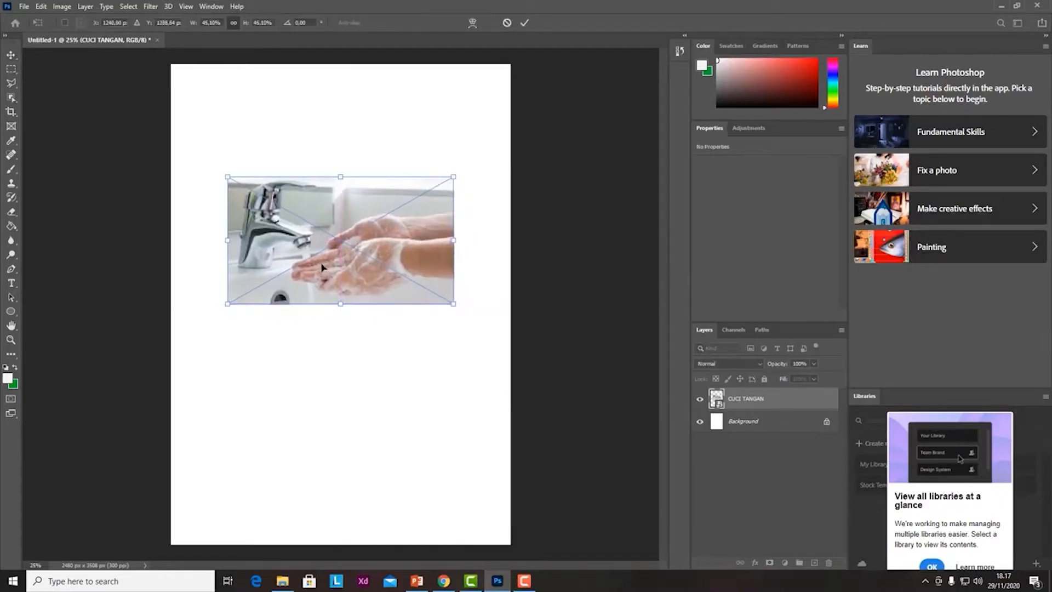
key("Return")
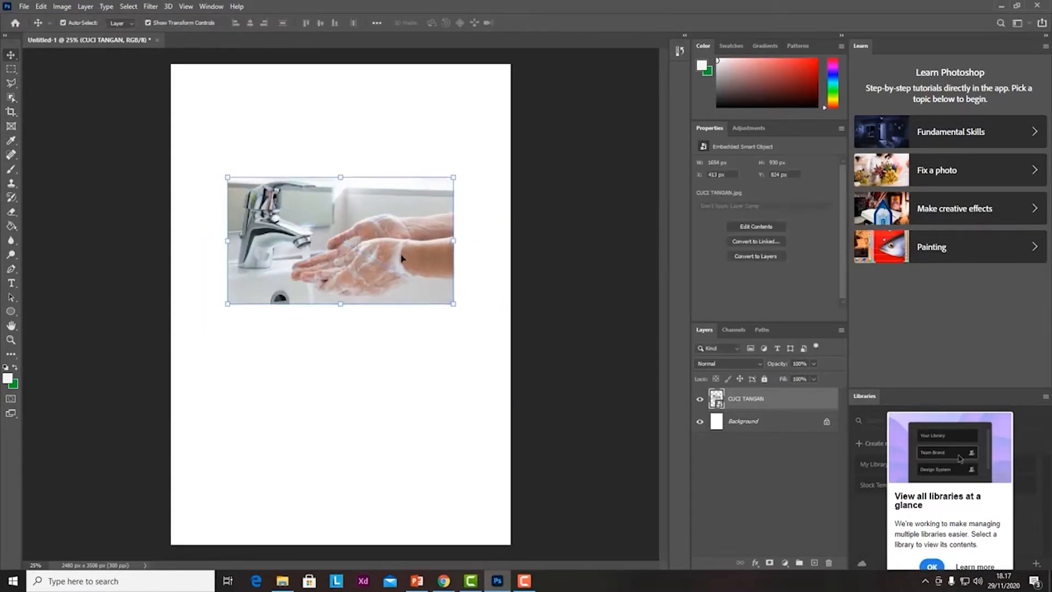
left_click(393, 307)
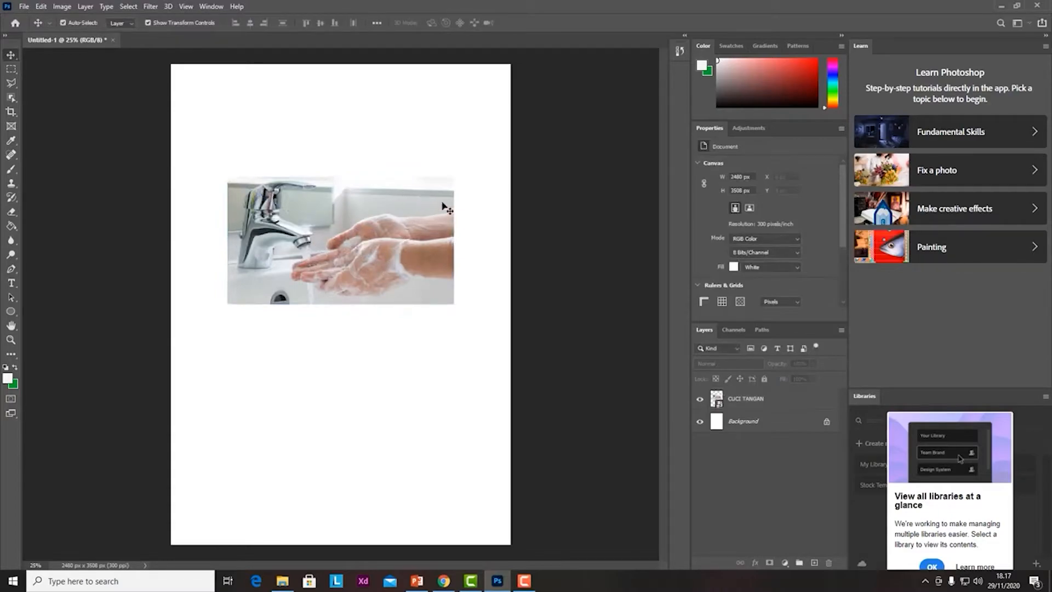
- Activate the Object Selection tool and rasterize the CUCI TANGAN layer
left_click(14, 100)
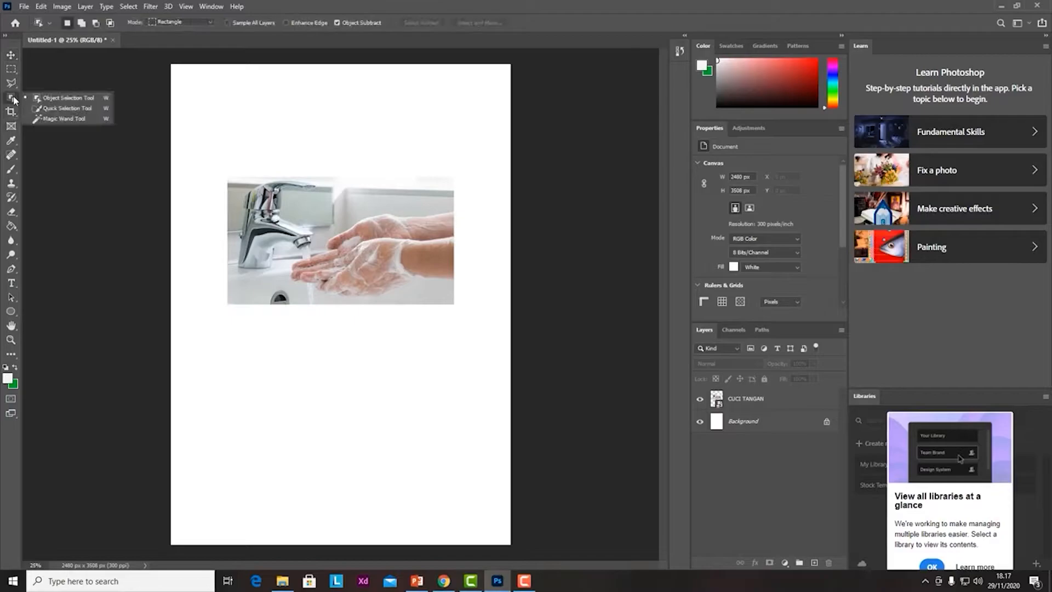
left_click(58, 101)
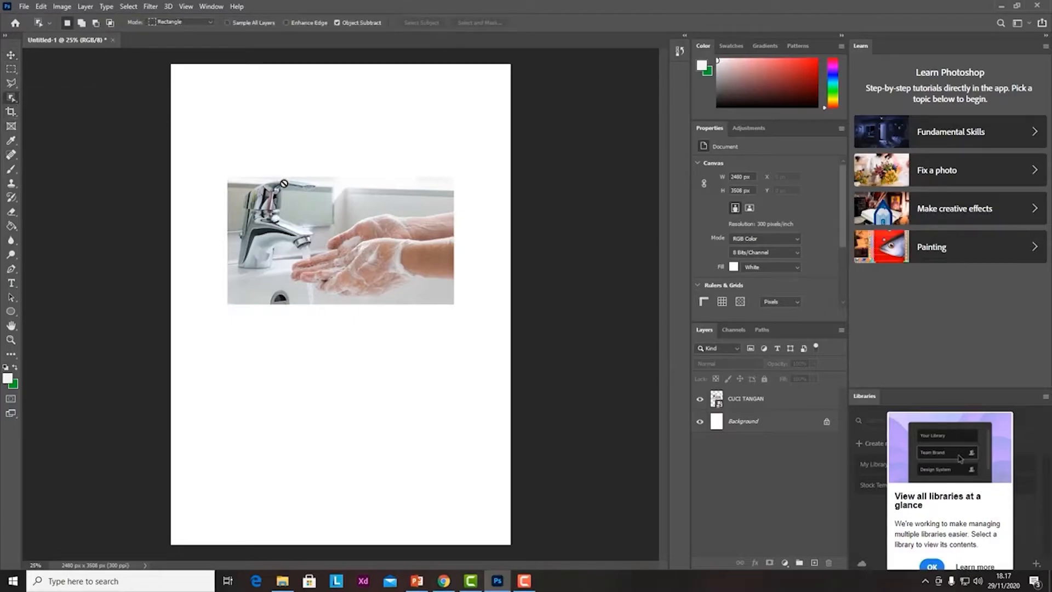
left_click(756, 399)
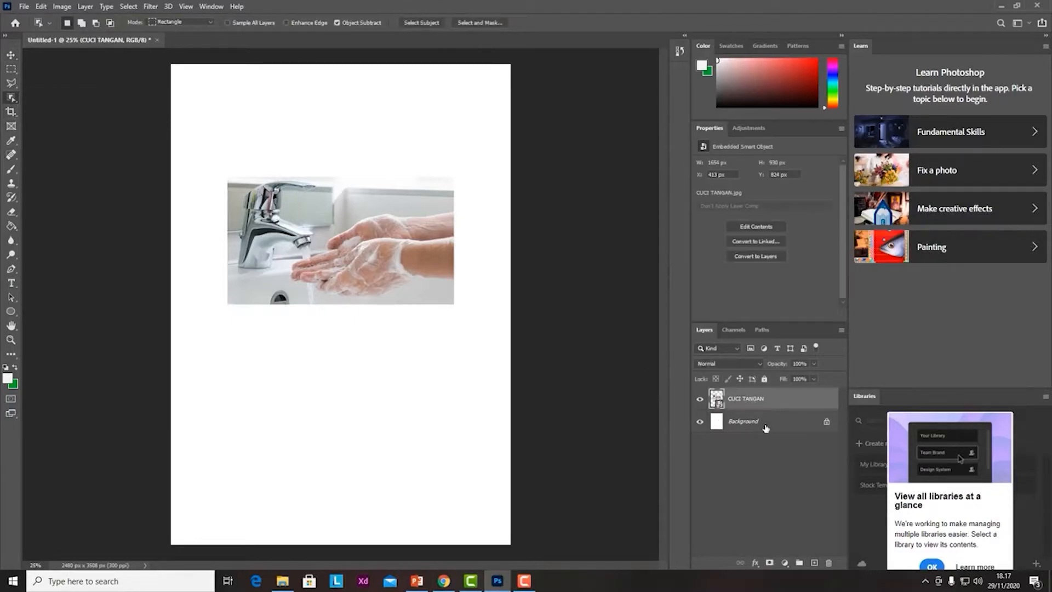
right_click(745, 404)
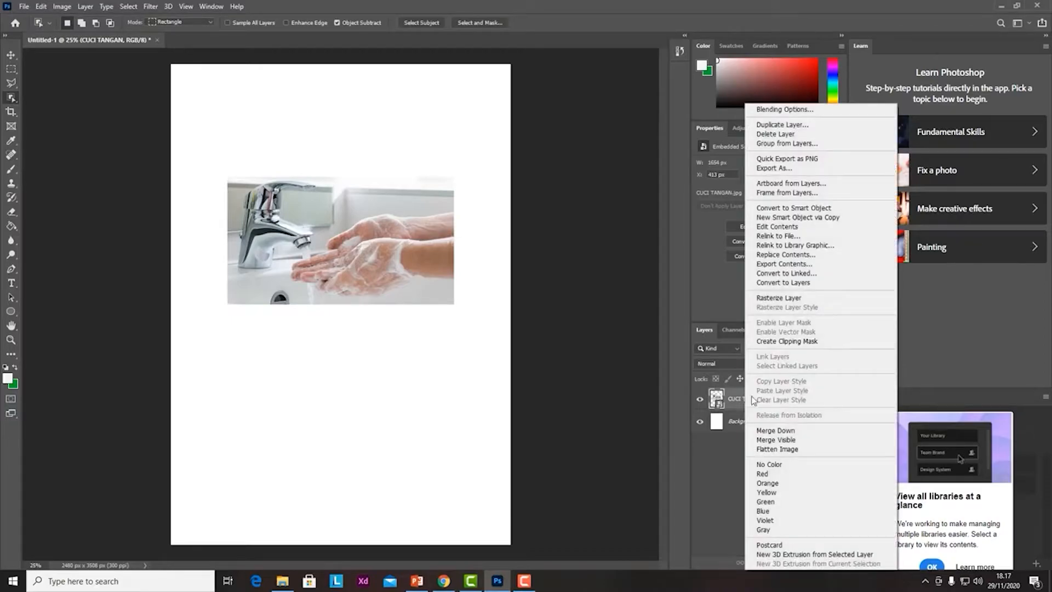
left_click(779, 297)
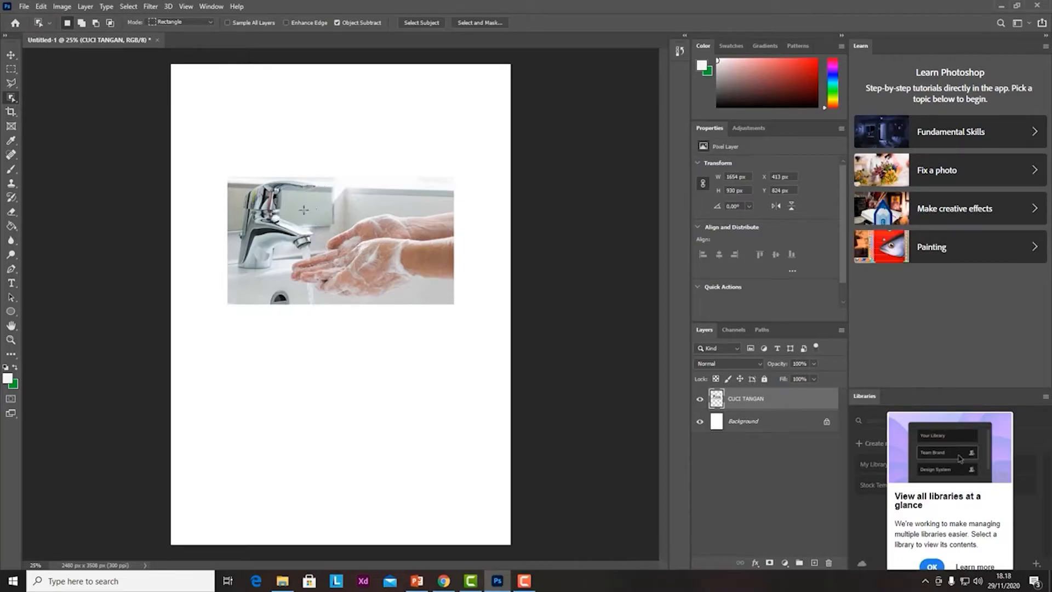
- Select the soapy hands with an Object Selection frame of about 1196 x 640 px, and activate the Move tool
left_click_drag(291, 211, 454, 299)
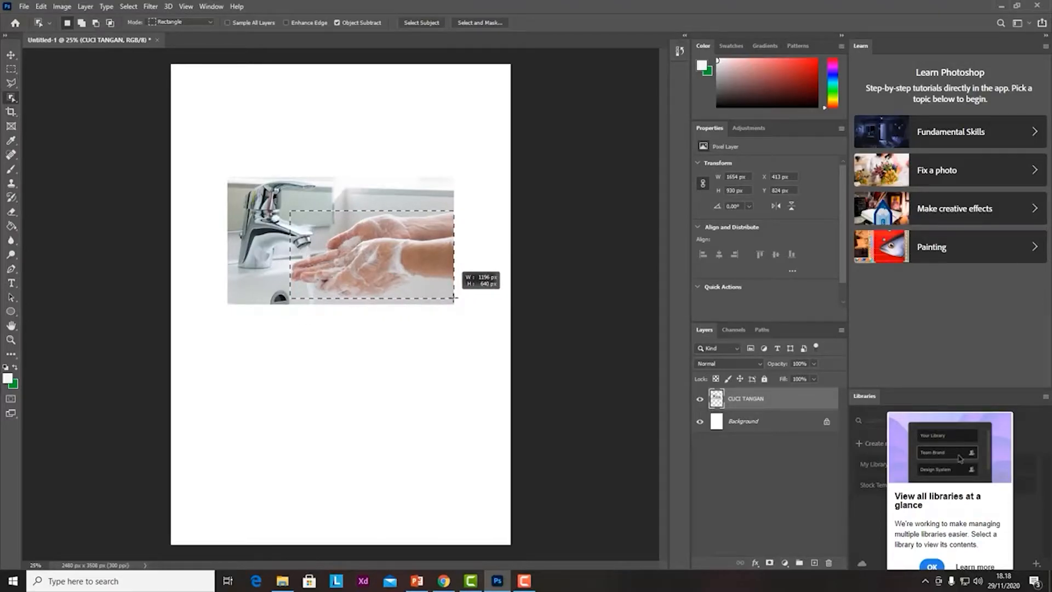
left_click_drag(454, 299, 454, 298)
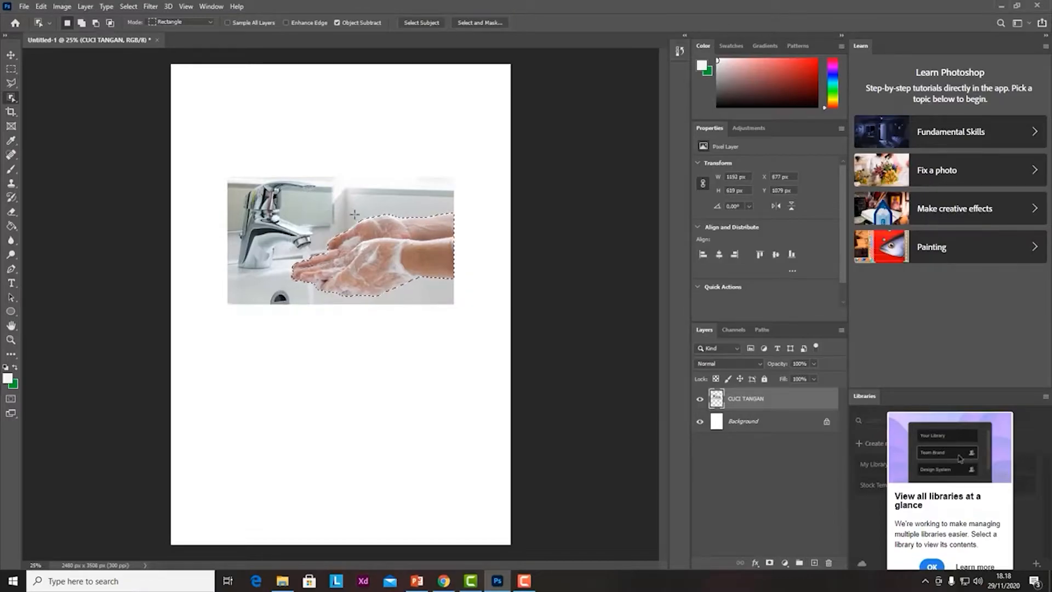
left_click(11, 55)
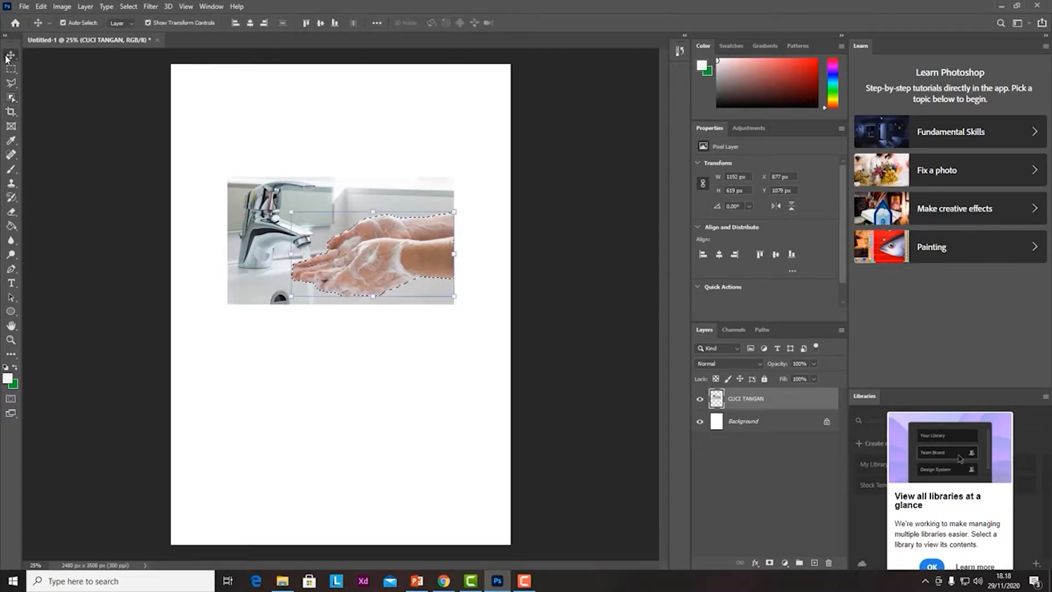
- Move the selected soapy hands out of the picture onto the blank page area above, and activate the Object Selection tool
left_click_drag(381, 276, 394, 144)
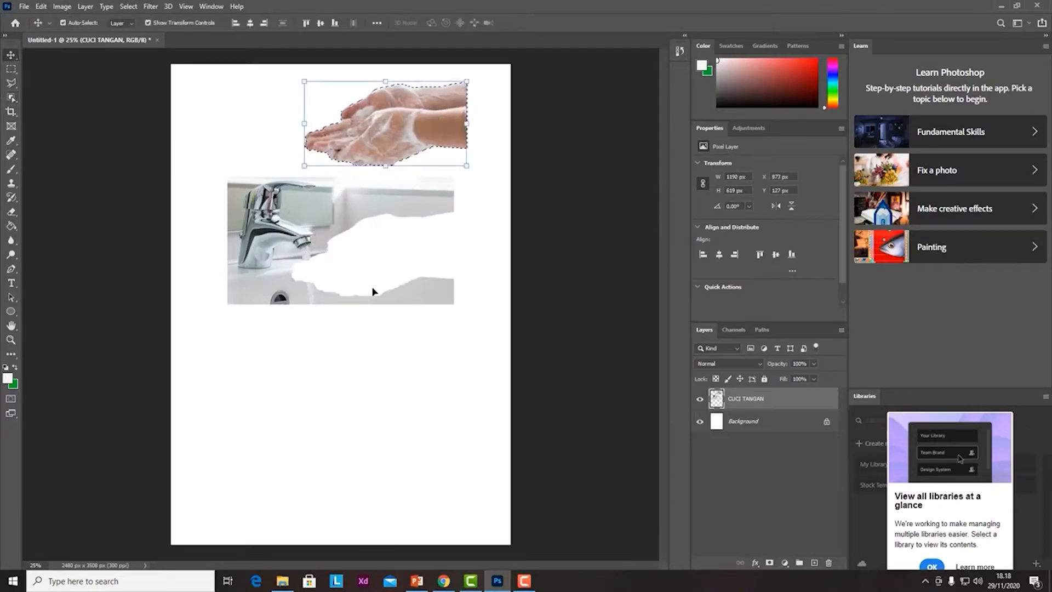
left_click(12, 100)
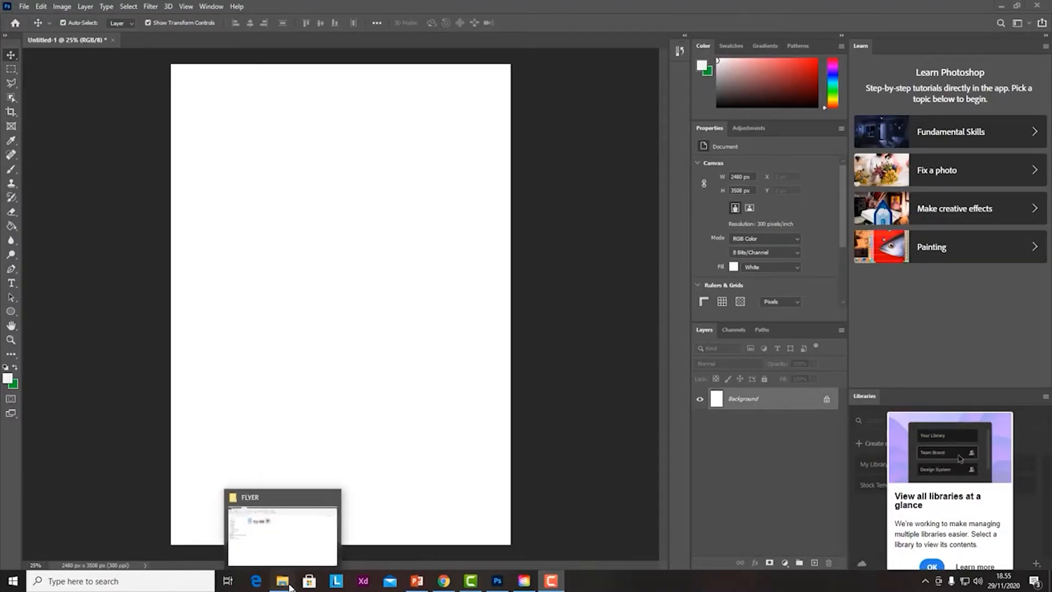
- Switch to the FLYER folder in File Explorer and review the Background, CUCI TANGAN, JAGA JARAK and PAKAI MASKER images
left_click(290, 586)
left_click(203, 144)
left_click(265, 139)
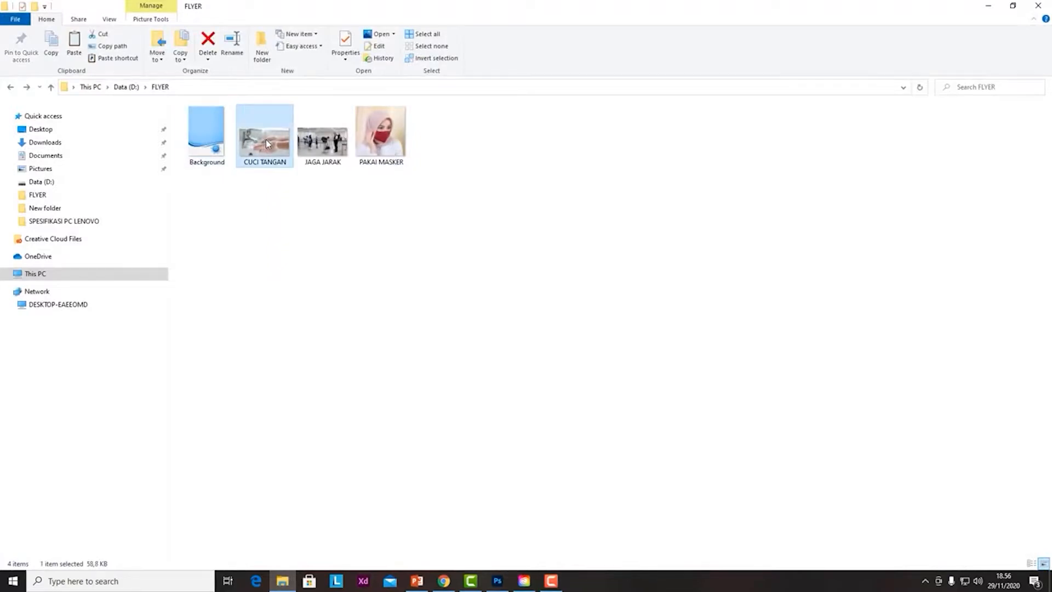
left_click(331, 148)
left_click(373, 148)
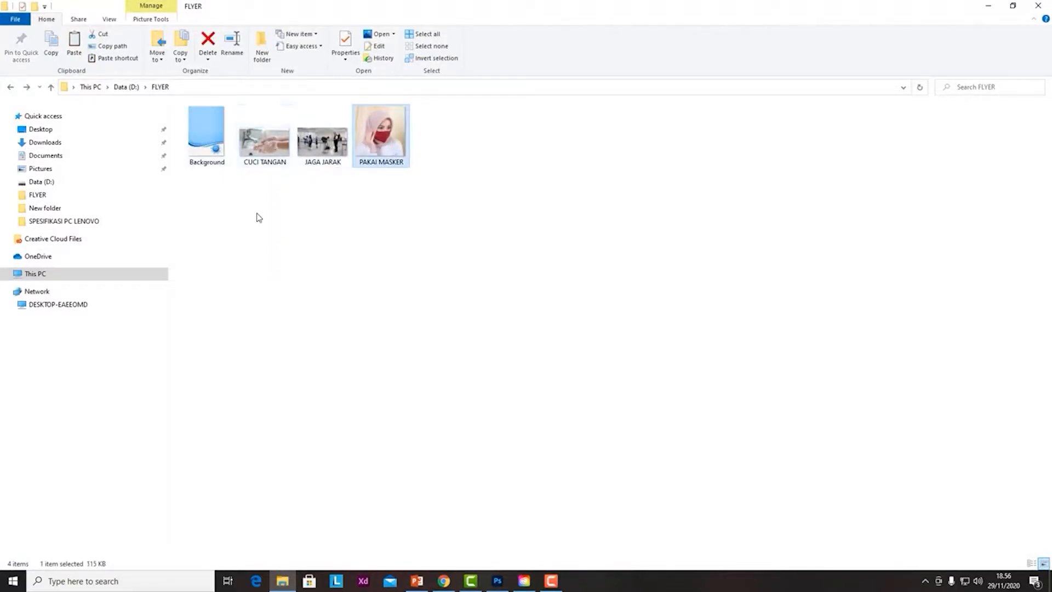
left_click_drag(229, 192, 415, 94)
left_click(448, 163)
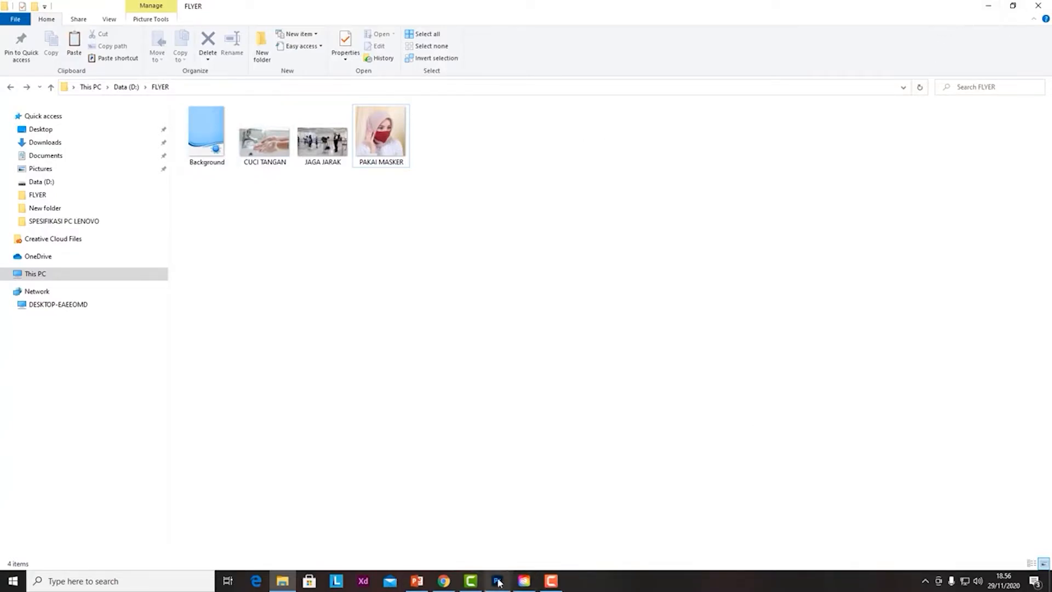
- Place the Background image from the FLYER folder into the Photoshop document so it fills the page
mouse_move(498, 582)
left_click(208, 153)
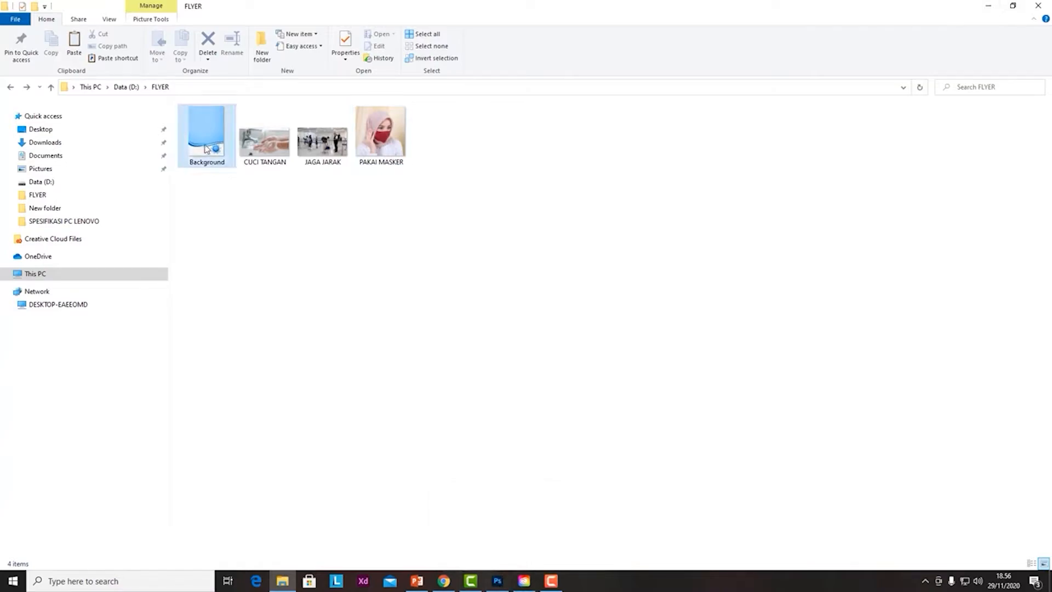
left_click_drag(207, 125, 422, 327)
key("Return")
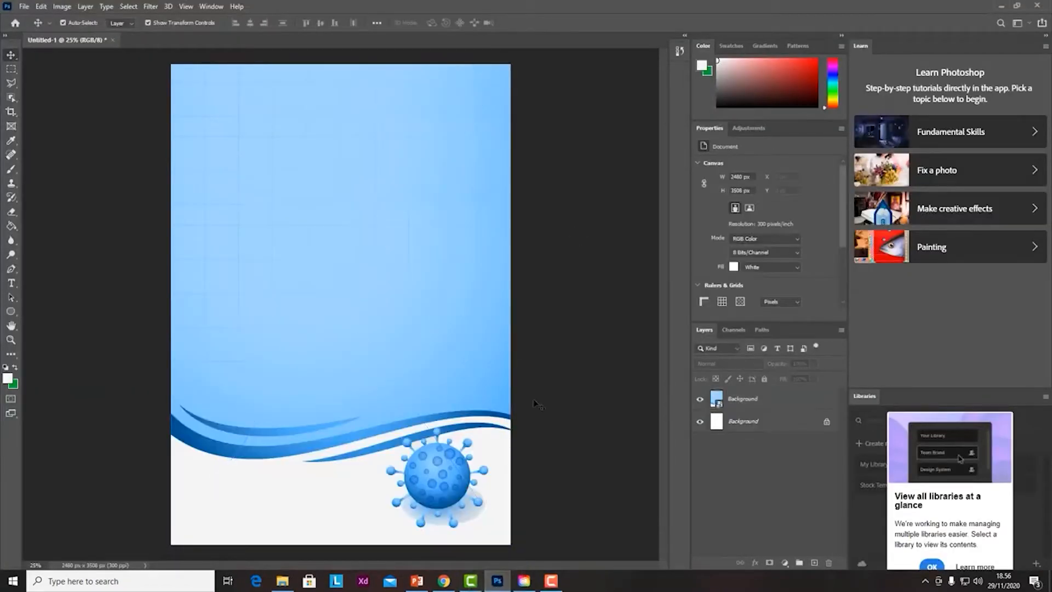
- Add the two-line white text "ADAPTASI" / "KEBIASAAN BARU" near the top of the page and set it to 36 pt
left_click(13, 284)
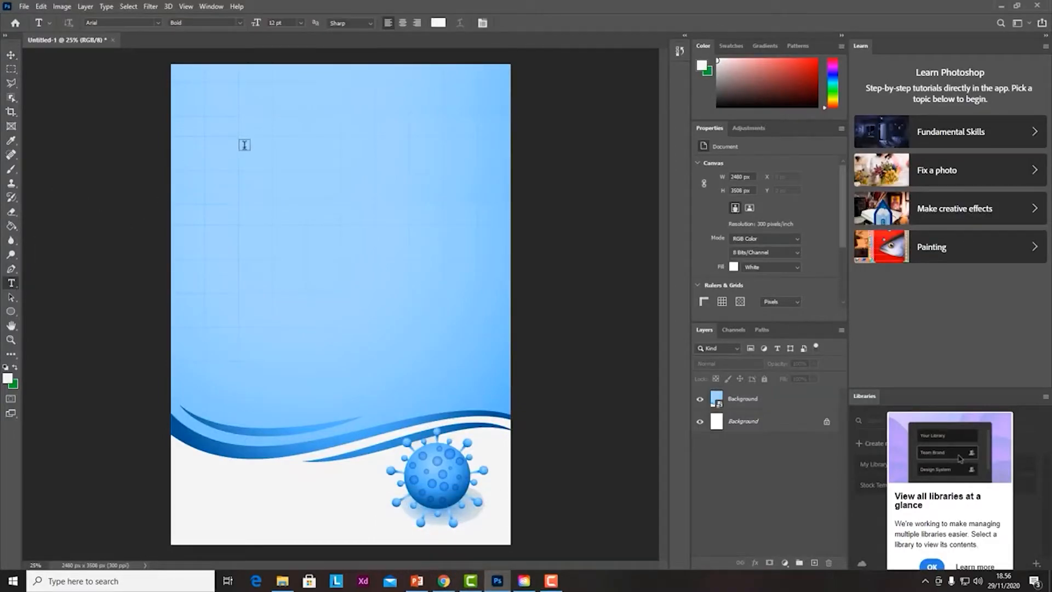
left_click(191, 128)
key("BackSpace")
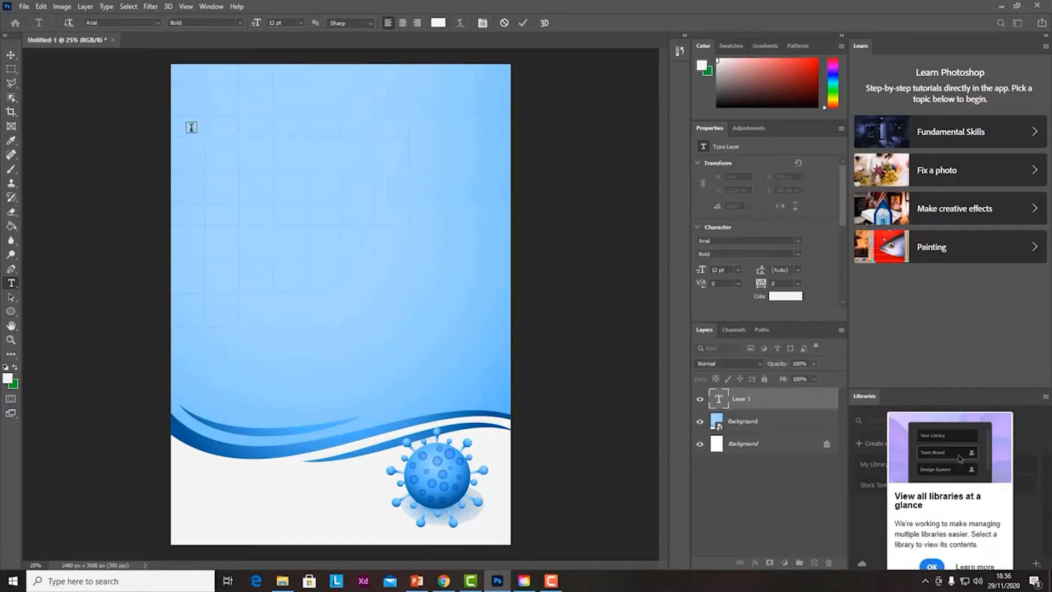
type("ADAPTASI")
key("Return")
type("KEBIASAAN BARU")
key("ctrl+a")
left_click(300, 22)
left_click(305, 137)
- Scale the title text to about 1296 x 346 px and position it in the page's upper-left corner
left_click(10, 54)
mouse_move(231, 112)
left_mouse_down()
mouse_move(229, 98)
mouse_move(244, 108)
left_mouse_up()
left_click(247, 108)
left_click(253, 105)
left_click_drag(363, 139, 354, 136)
key("Return")
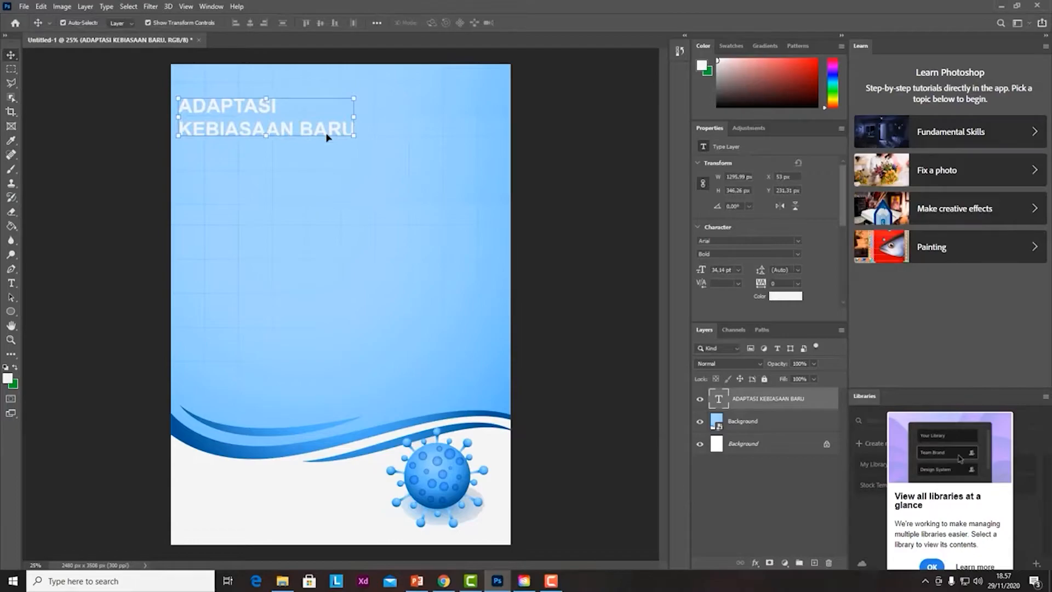
left_click(435, 117)
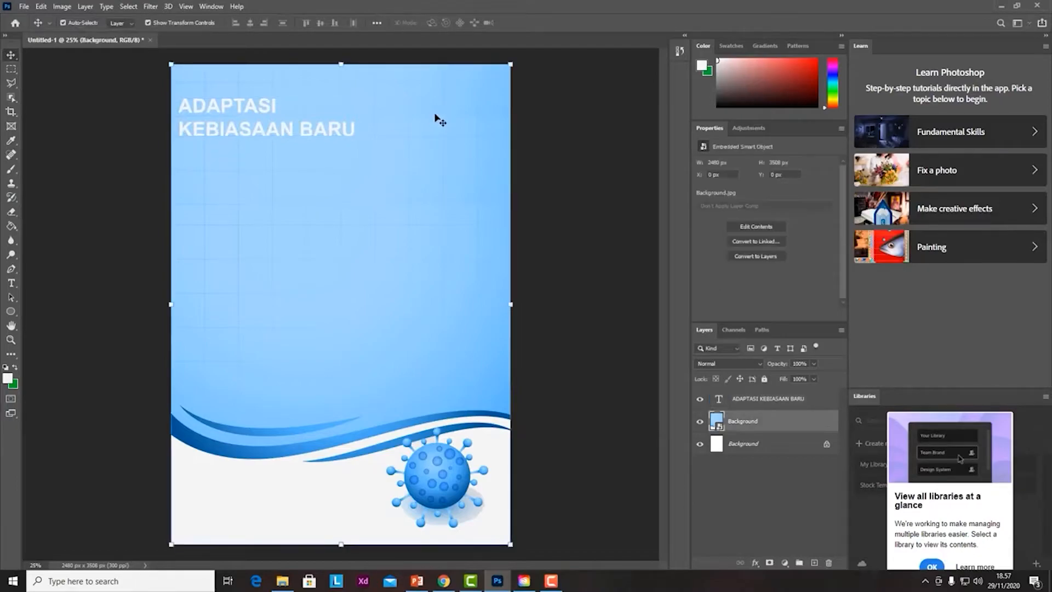
- Add a dark Stroke layer style to the ADAPTASI KEBIASAAN BARU title text
left_click(273, 133)
double_click(759, 396)
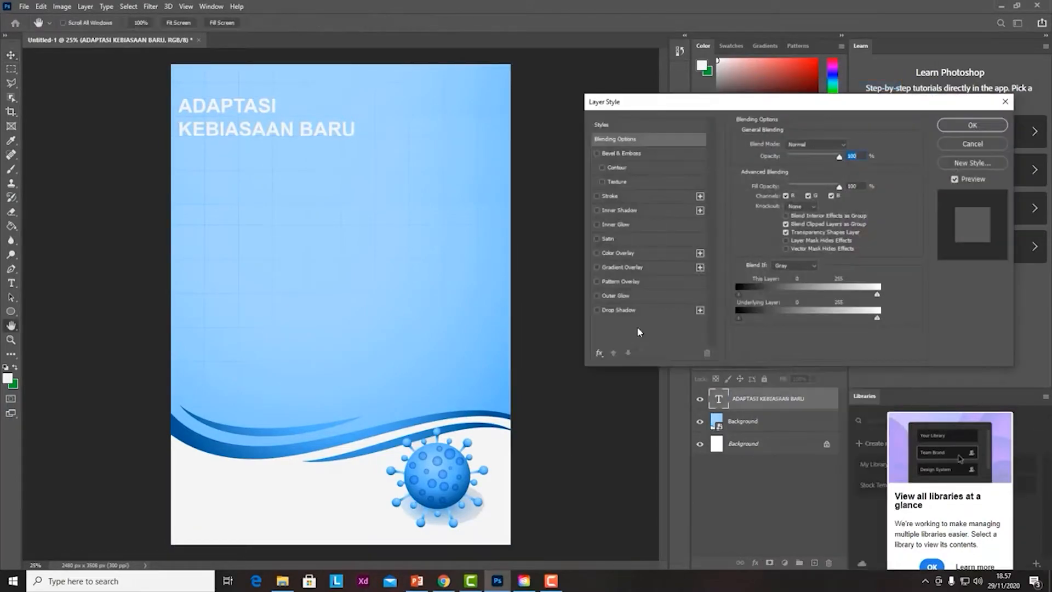
left_click(622, 196)
left_click_drag(779, 146, 779, 147)
left_click(972, 125)
left_click(589, 186)
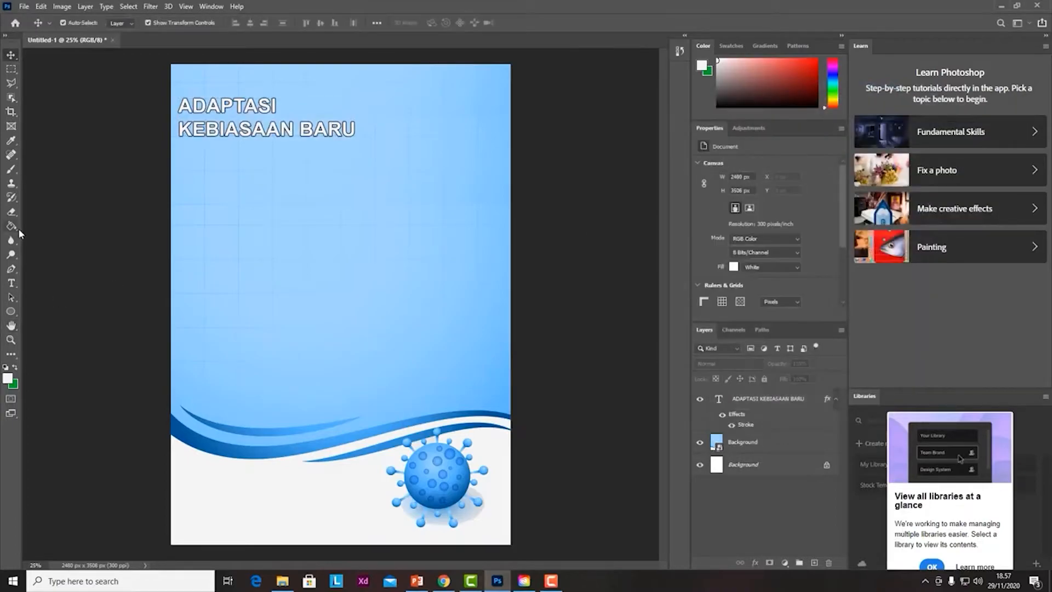
- Draw a white rectangle about 1436 px wide from the page's left edge, covering the title text
right_click(10, 310)
left_click(57, 311)
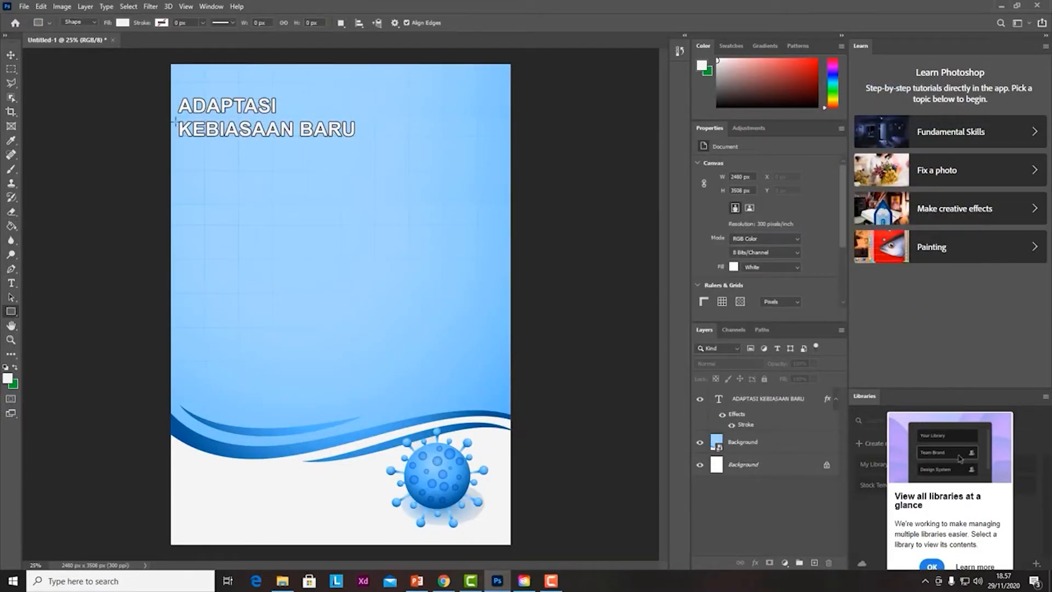
left_click_drag(170, 90, 367, 143)
key("v")
- Rasterize the rectangle's layer and place it beneath the title text layer
right_click(751, 399)
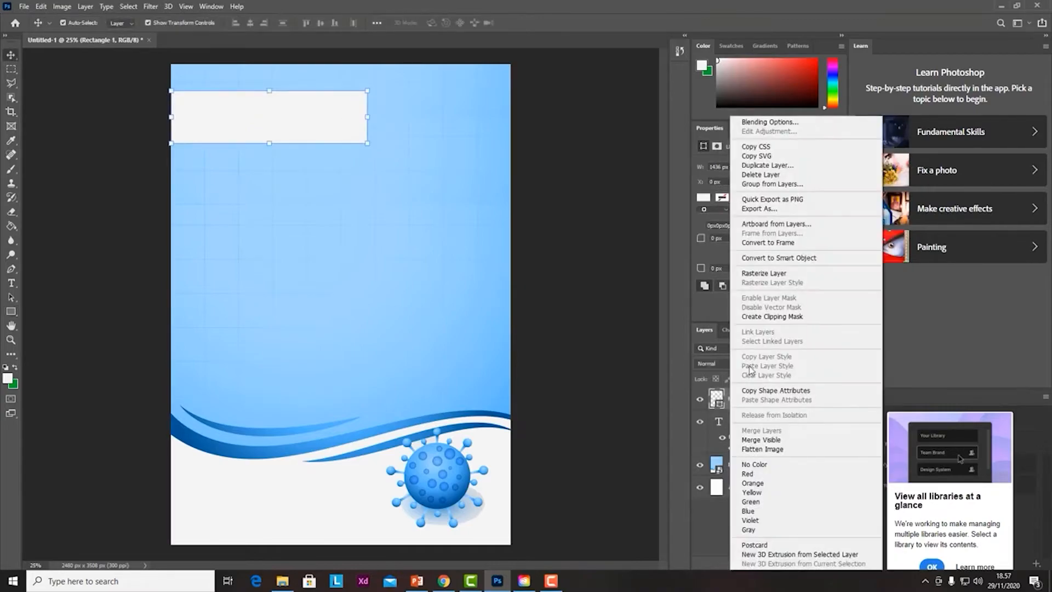
left_click(764, 273)
left_click_drag(749, 399, 749, 446)
- Apply a bright blue Color Overlay layer style to the rectangle behind the title
right_click(749, 445)
left_click(781, 122)
left_click(623, 251)
left_click(857, 145)
left_click_drag(742, 213, 740, 206)
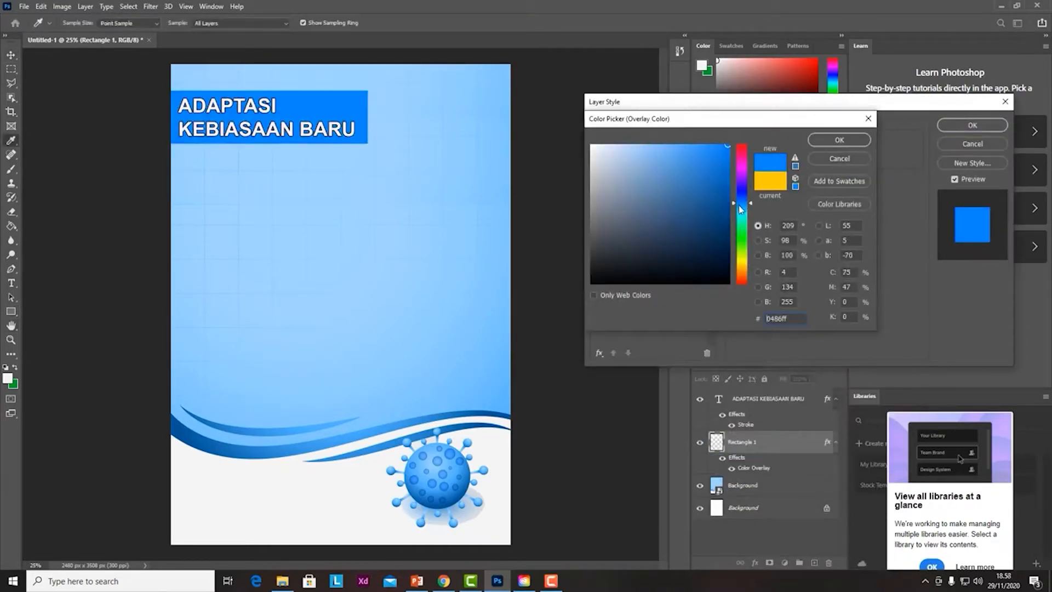
key("Return")
key("Return")
left_click(396, 159)
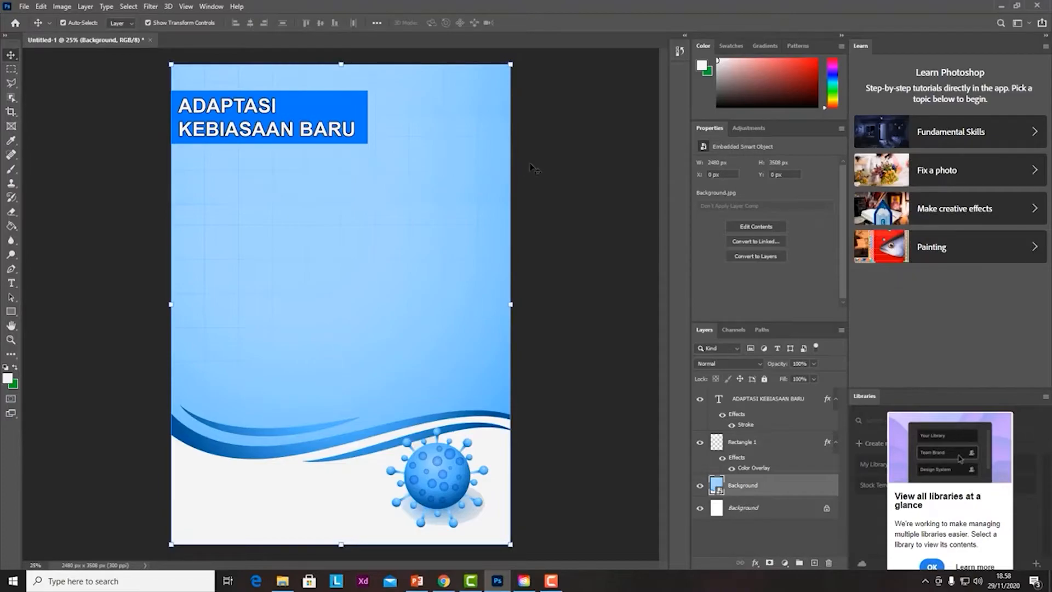
- Draw a white circle with the Ellipse tool to the lower right of the title, and adjust its position and size
left_click(10, 311)
left_click(55, 327)
mouse_move(371, 133)
left_mouse_down()
mouse_move(433, 218)
mouse_move(494, 252)
left_mouse_up()
key("v")
left_click_drag(473, 183, 471, 172)
left_click_drag(490, 242, 494, 247)
key("Return")
- Rasterize the circle and apply a Gradient Overlay with a light centre fading to blue at the edge
right_click(755, 398)
left_click(784, 273)
right_click(749, 390)
left_click(790, 122)
left_click(620, 269)
left_click(809, 145)
left_click(809, 146)
left_click(973, 125)
left_click(329, 268)
- Add the text "3M", bring its layer to the top of the stack, and scale and centre it on the blue circle
left_click(11, 285)
left_click(414, 182)
key("BackSpace")
type("3M")
left_click_drag(768, 529, 768, 390)
left_click(11, 55)
mouse_move(437, 178)
left_mouse_down()
mouse_move(478, 177)
mouse_move(445, 192)
left_mouse_up()
key("Return")
- Give the 3M text Bevel & Emboss with Contour and Texture, setting the texture scale to 129% and depth to -600%
right_click(741, 399)
left_click(762, 83)
left_click(616, 154)
left_click(614, 167)
left_click(617, 181)
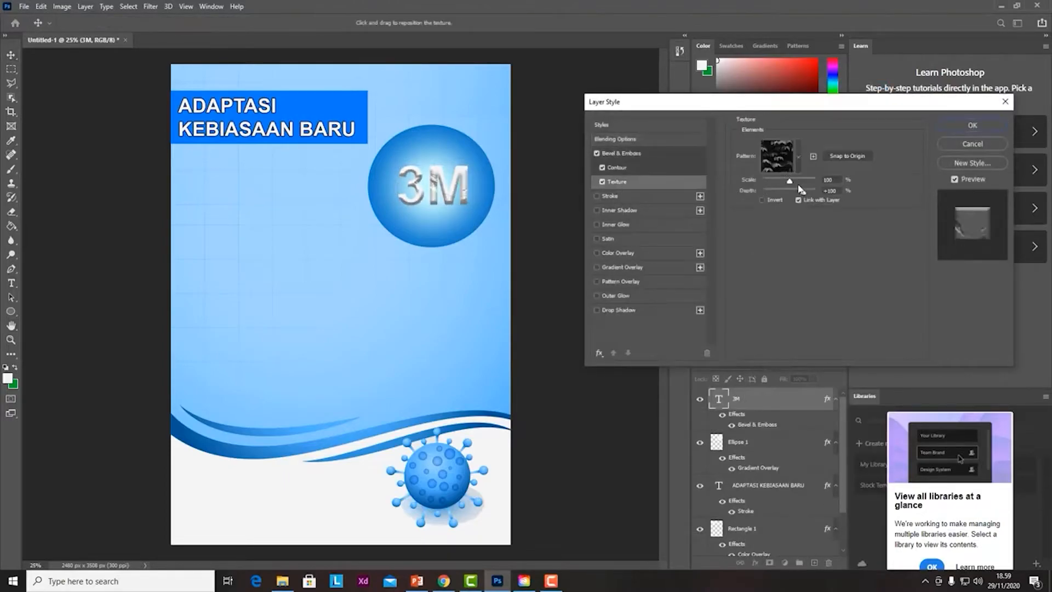
mouse_move(779, 199)
left_mouse_down()
mouse_move(765, 196)
mouse_move(774, 202)
left_mouse_up()
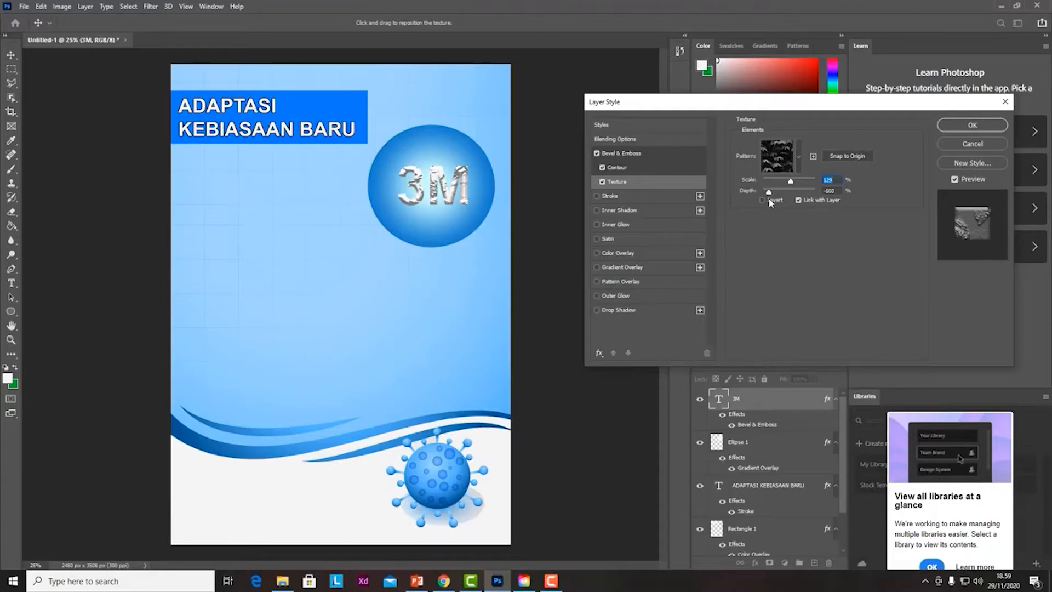
left_click(635, 169)
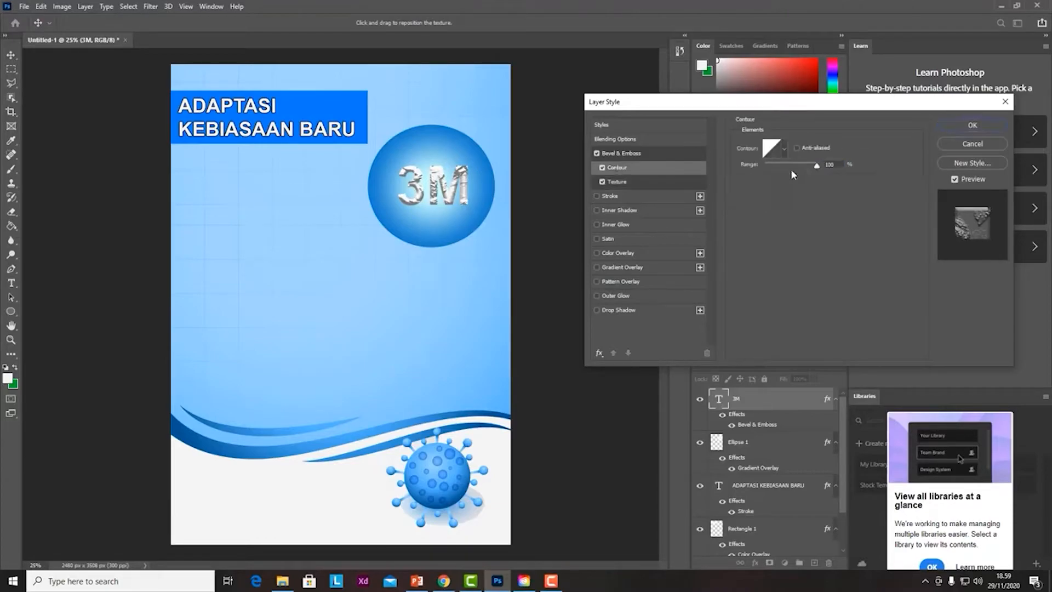
- Add a black Drop Shadow to the 3M text with increased size and spread
left_click(619, 310)
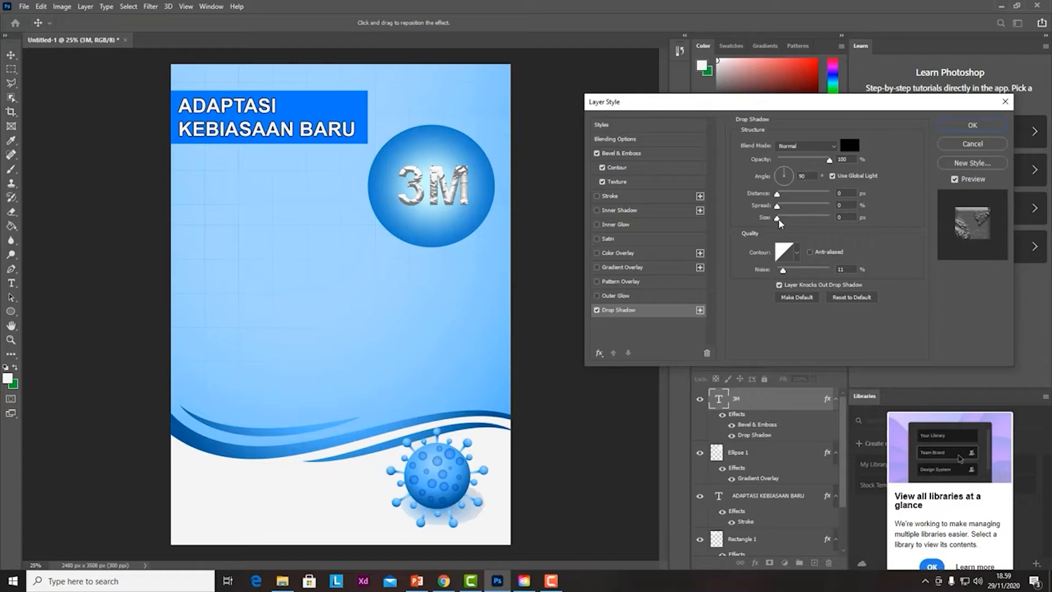
left_click_drag(781, 221, 790, 221)
left_click_drag(777, 207, 786, 220)
key("Return")
- Add the three-line text "MARI BERSAMA BIASAKAN" / "GAYA HIDUP DENGAN" / "GERAKAN HIDUP SEHAT" below the title
key("t")
left_click(192, 191)
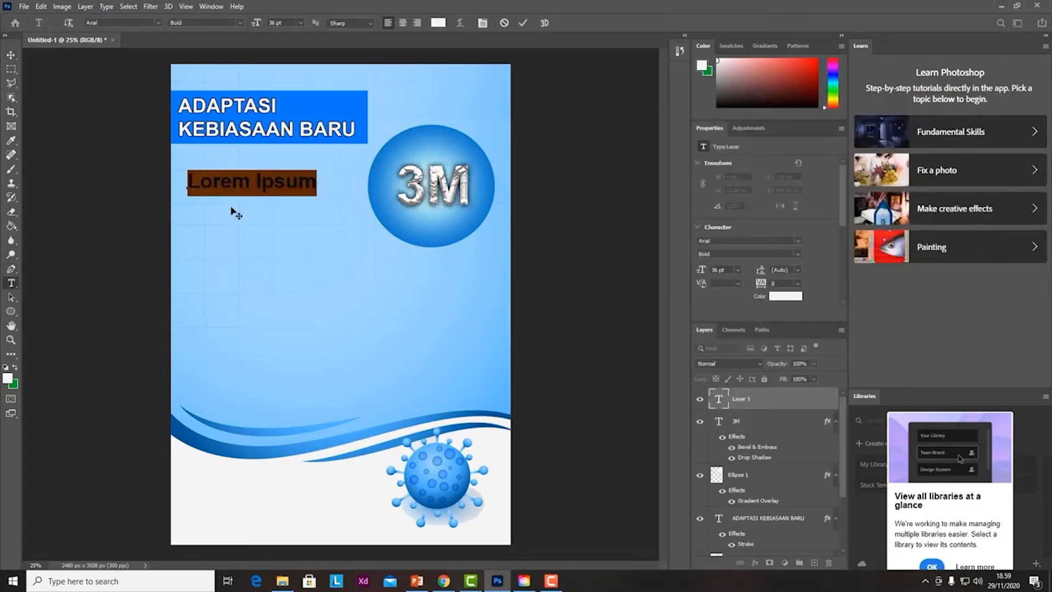
type("MARI BERSAMA BIASAKAN")
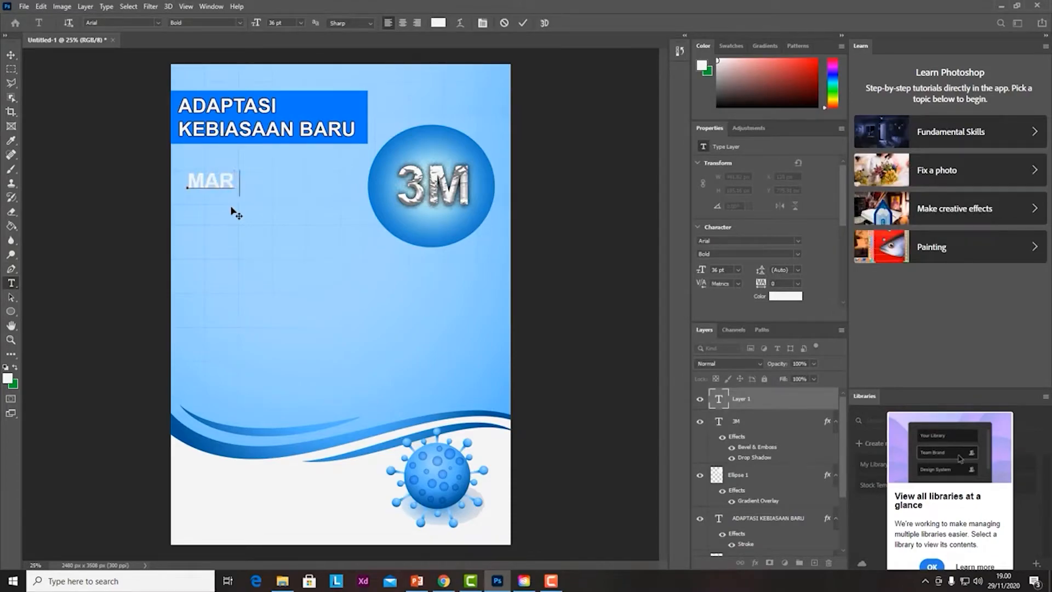
key("Return")
type("GAYA HIDUP DENGAN")
key("Return")
type("GERAKAN HIDUP SEHAT")
- Scale the three-line text to about 1402 x 380 px and position it beneath the title, left of the 3M circle
left_click(11, 55)
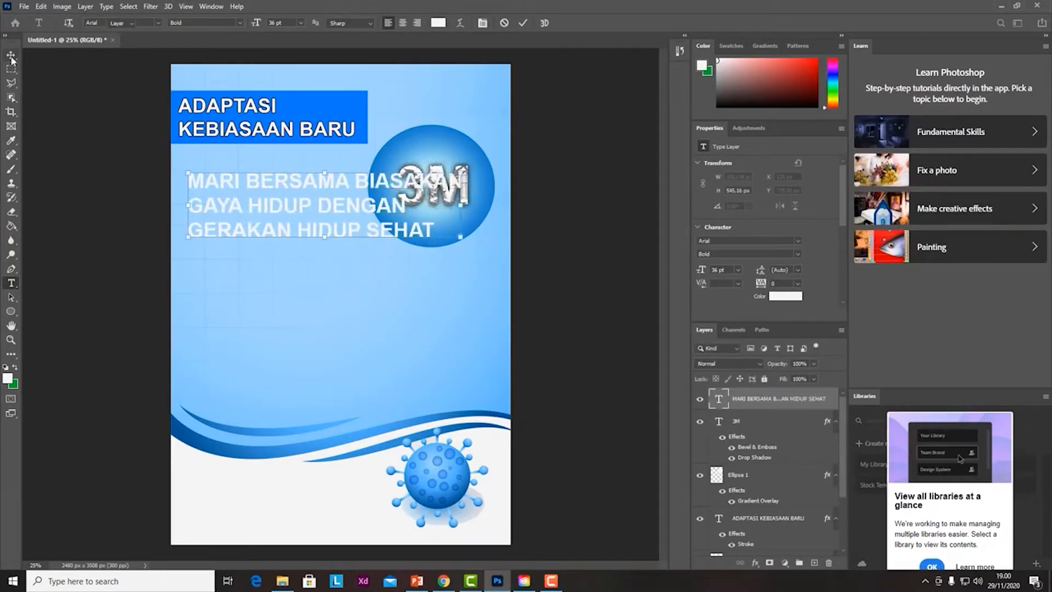
left_click_drag(285, 206, 199, 207)
left_click_drag(377, 168, 341, 186)
left_click_drag(249, 207, 271, 188)
- Move the blue circle and the 3M text slightly upward, clear of the three-line text
left_click(350, 274)
left_click_drag(440, 235, 442, 228)
left_click_drag(433, 188, 435, 180)
- Apply a yellow Color Overlay and a Stroke layer style to the three-line text
left_click(272, 188)
double_click(773, 403)
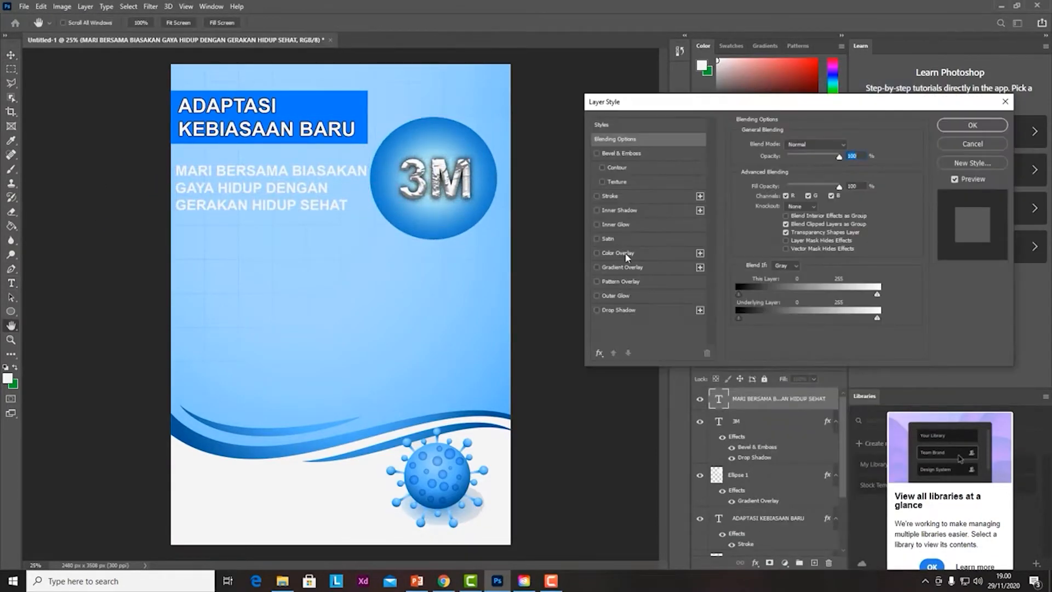
left_click(623, 253)
left_click(850, 146)
left_click(740, 259)
left_click(838, 139)
left_click(610, 195)
left_click(973, 125)
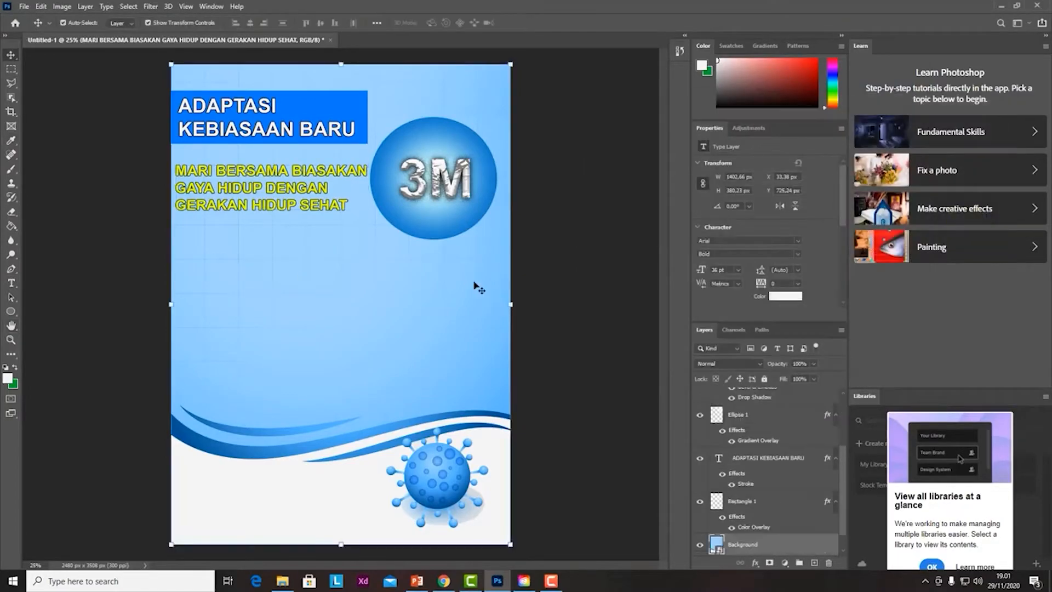
left_click(464, 304)
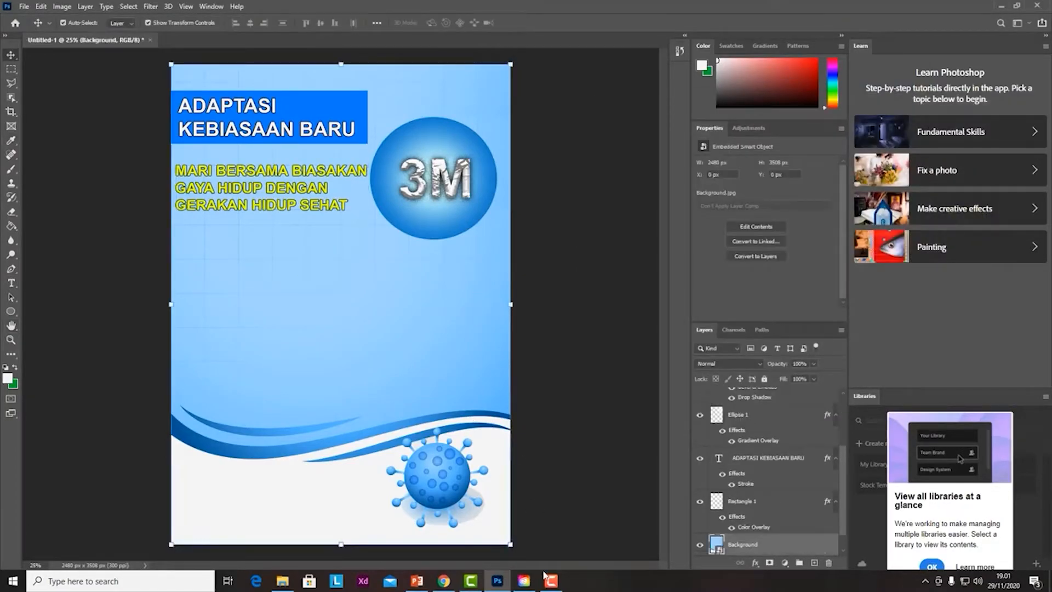
- Place the CUCI TANGAN, JAGA JARAK and PAKAI MASKER images from the FLYER folder into the flyer document
left_click(289, 585)
left_click(283, 144)
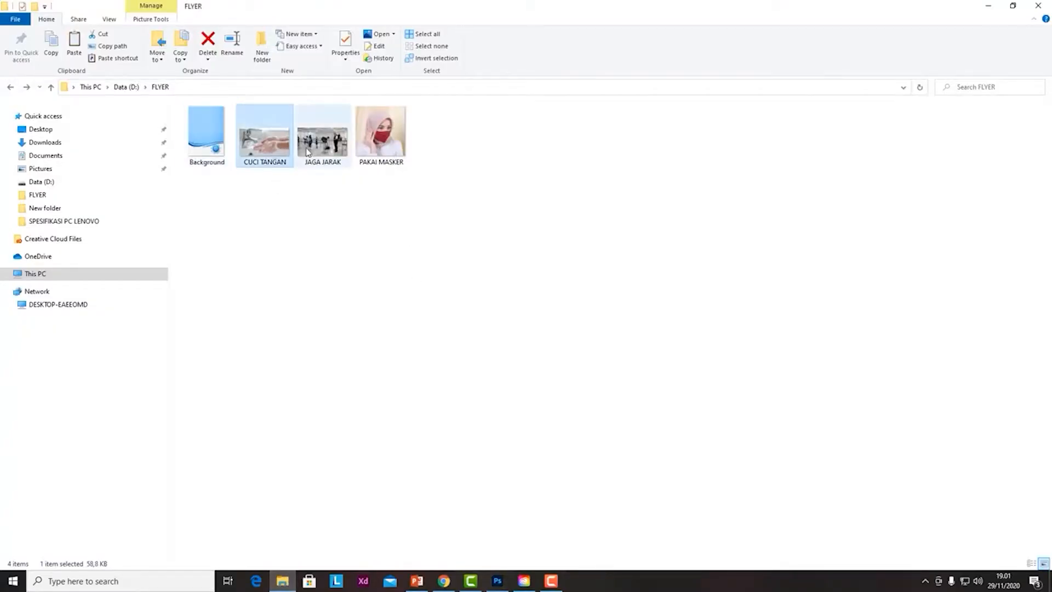
left_click(319, 147, "ctrl")
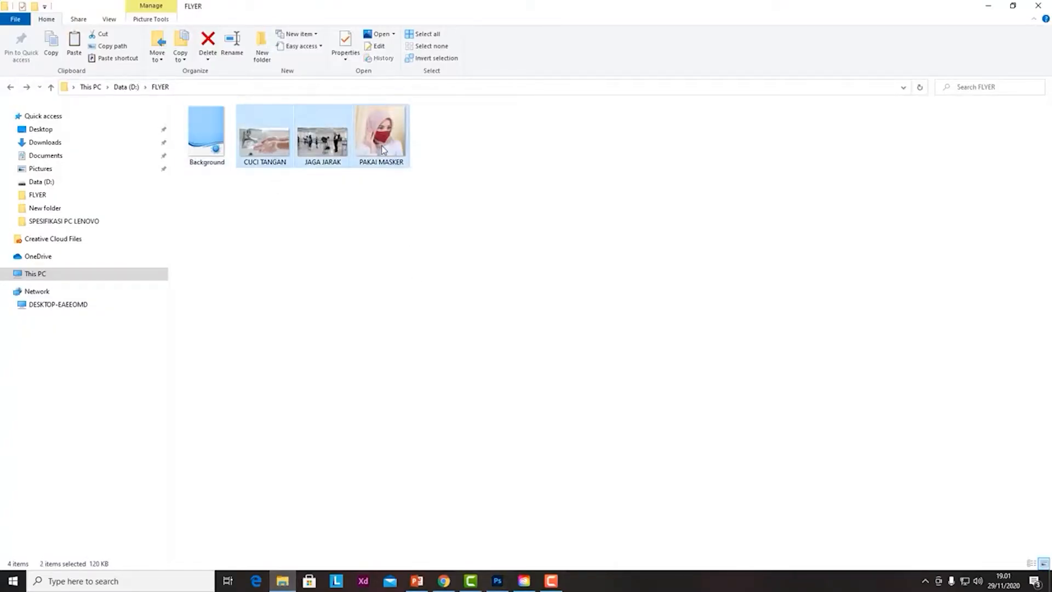
left_click_drag(278, 158, 329, 362)
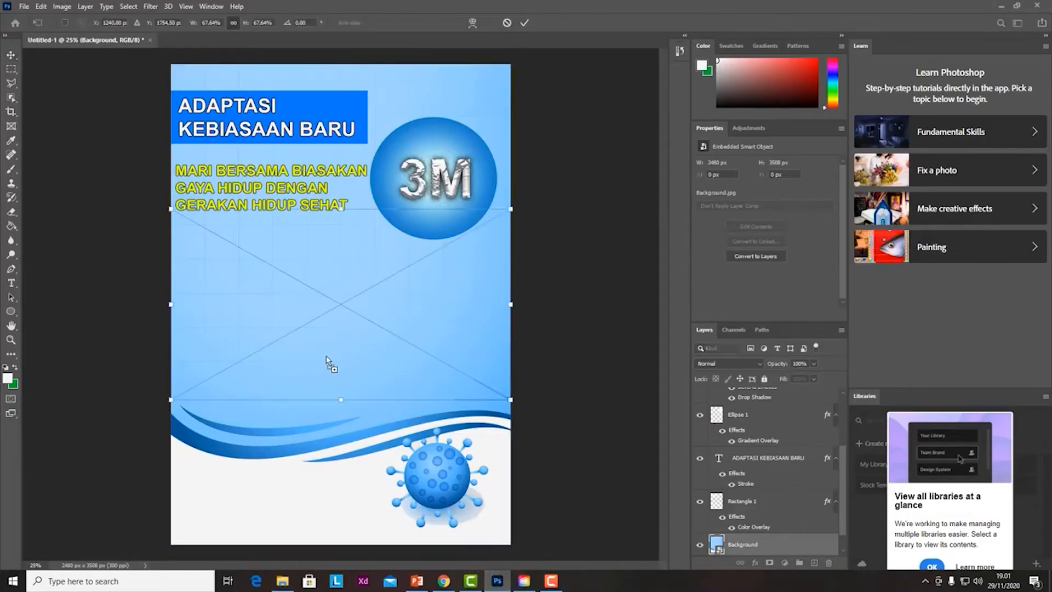
- Scale down and confirm the placed pictures, with CUCI TANGAN about 965 x 542 px and PAKAI MASKER about 946 px square
left_click_drag(303, 283, 339, 286)
left_click_drag(547, 211, 331, 324)
key("Return")
key("Return")
left_click_drag(511, 134, 301, 345)
key("Return")
- Spread the pictures over the page's lower half: masked woman at left, hand washing above the distancing picture at right
left_click_drag(241, 411, 271, 298)
left_click_drag(317, 394, 461, 365)
left_click_drag(263, 296, 254, 434)
left_click_drag(287, 342, 466, 459)
left_click_drag(432, 359, 464, 372)
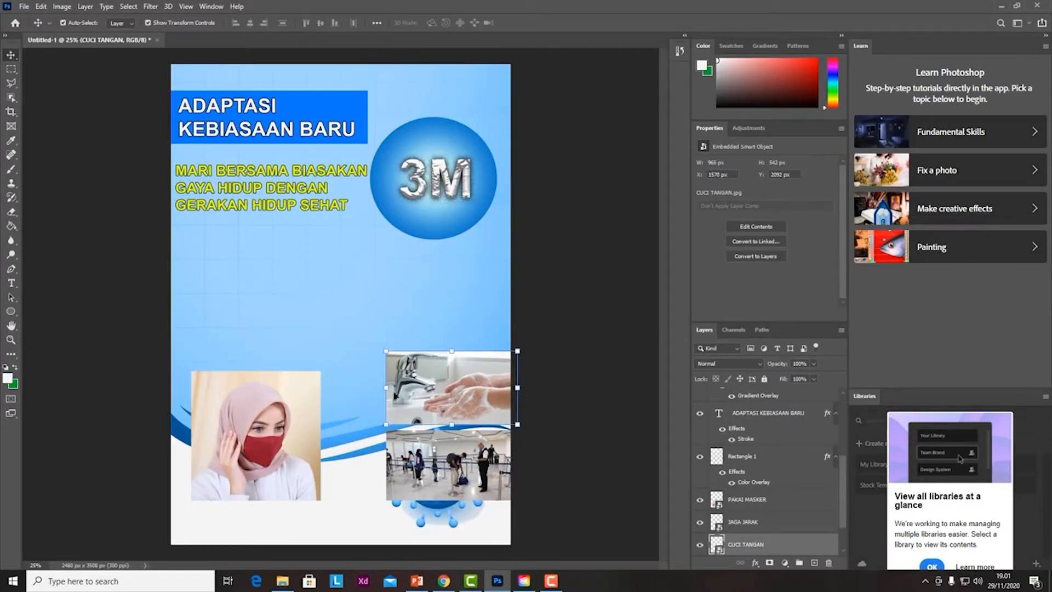
left_click_drag(405, 392, 374, 385)
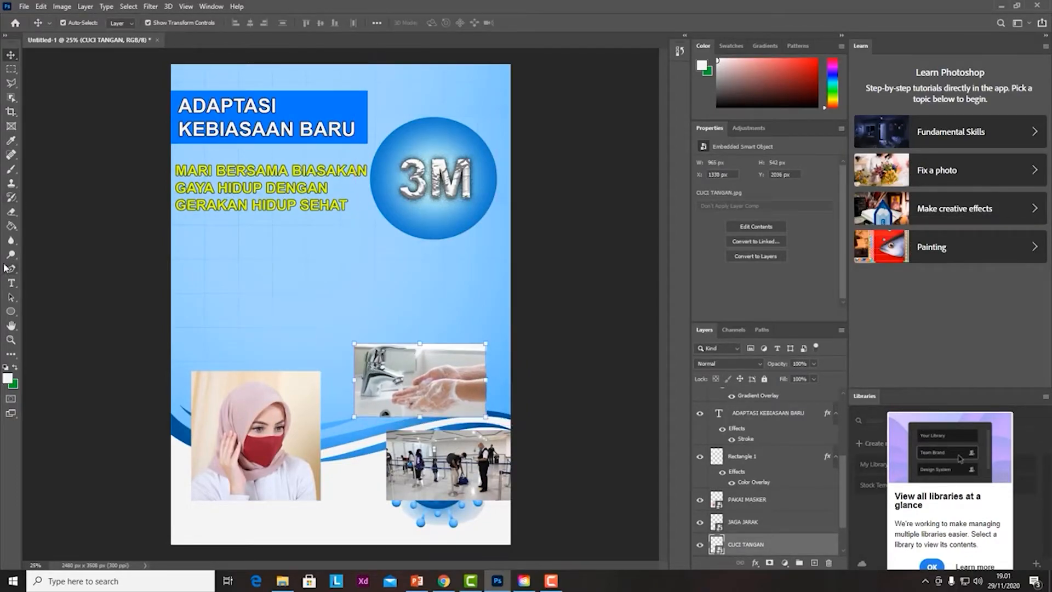
- Draw a white ellipse about 752 x 724 px at the left of the page, below the yellow text
right_click(11, 312)
left_click(59, 332)
mouse_move(183, 281)
left_mouse_down()
mouse_move(275, 387)
mouse_move(287, 380)
left_mouse_up()
left_click(11, 55)
- Duplicate the white circle twice and line up the three circles in an evenly spaced row across the page
mouse_move(260, 319)
left_mouse_down()
mouse_move(260, 310)
mouse_move(418, 302)
mouse_move(370, 302)
mouse_move(419, 331)
left_mouse_up()
right_click(258, 307)
left_click(274, 313)
key("ctrl+j")
key("ctrl+z")
key("ctrl+z")
key("ctrl+j")
left_click_drag(271, 340, 489, 342)
left_click_drag(359, 327, 355, 326)
left_click_drag(237, 307, 233, 308)
left_click_drag(351, 309, 348, 309)
- Move the PAKAI MASKER picture up so that it sits just above the left white circle
left_click(306, 429)
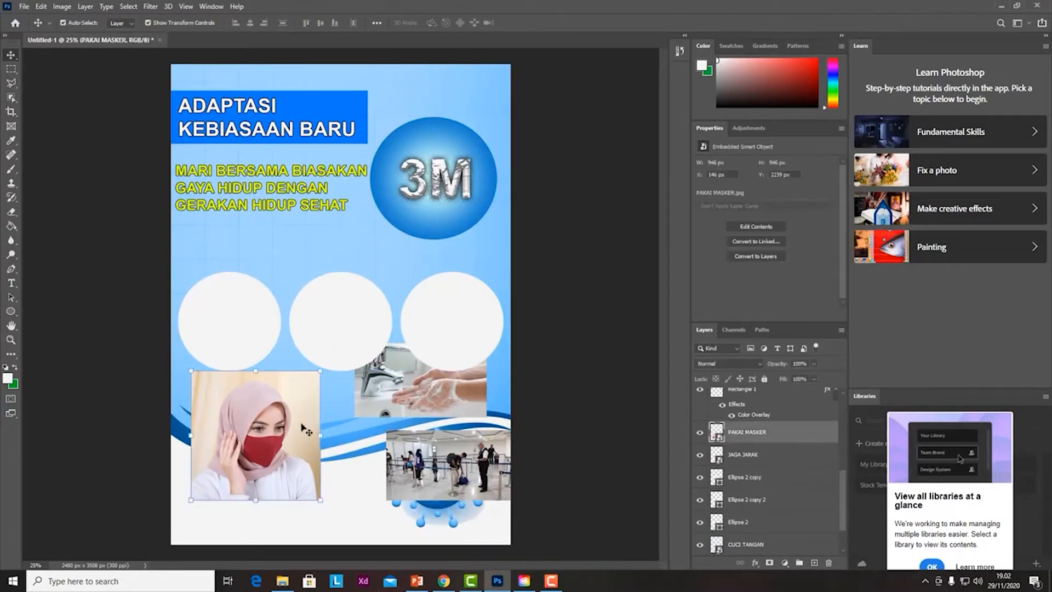
left_click_drag(307, 450, 284, 343)
left_click_drag(251, 276, 259, 192)
left_click(236, 348)
left_click(283, 247)
- Place the PAKAI MASKER layer directly above the Ellipse 2 layer and make it a clipping mask on that circle
left_click_drag(778, 434, 762, 510)
left_click(759, 525)
right_click(758, 499)
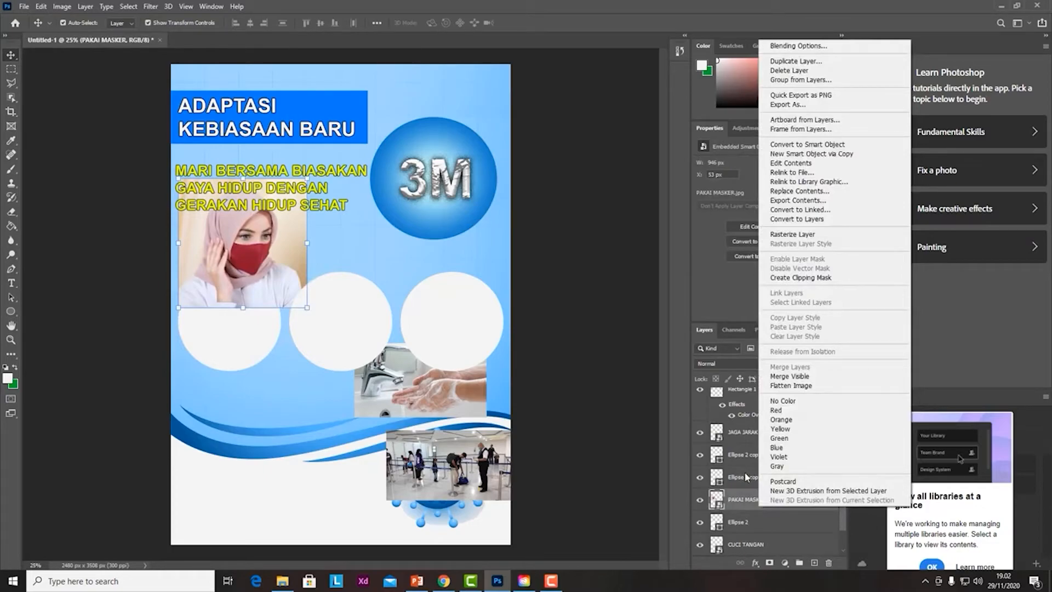
left_click(827, 278)
- Position and scale the clipped PAKAI MASKER picture so the masked woman fills the left circle
left_click_drag(239, 305, 226, 383)
left_click_drag(293, 385, 271, 363)
mouse_move(244, 316)
left_mouse_down()
mouse_move(260, 314)
mouse_move(255, 330)
left_mouse_up()
key("Return")
- Move the CUCI TANGAN picture over the middle circle, place its layer directly above Ellipse 2 copy and make it a clipping mask
left_click_drag(444, 394, 347, 299)
left_click(350, 328)
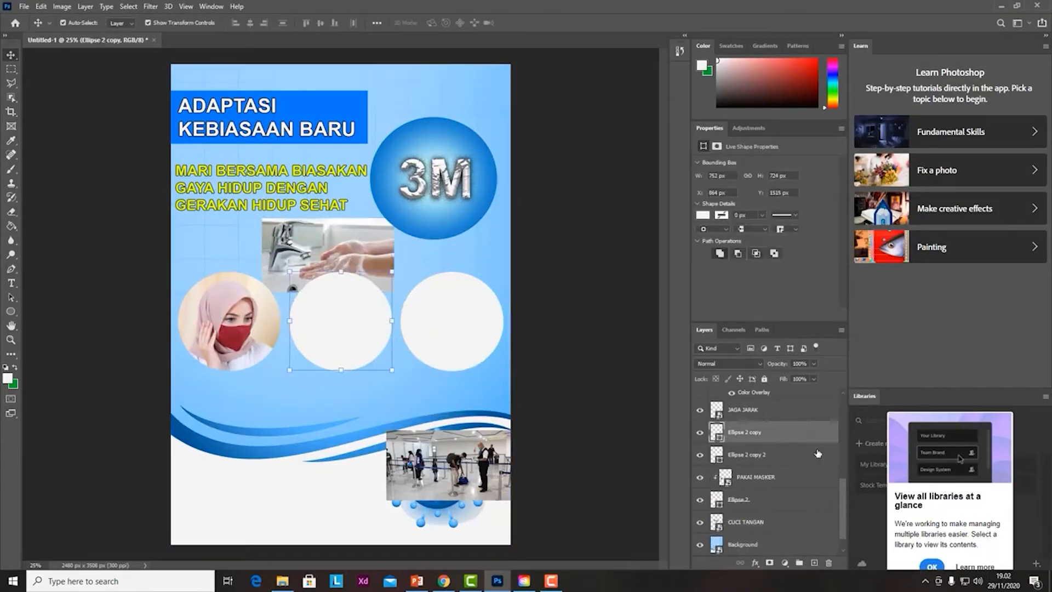
left_click(357, 243)
left_click_drag(777, 522, 770, 421)
right_click(768, 431)
left_click(817, 344)
- Position and scale the clipped CUCI TANGAN picture so the hand washing fills the middle circle
left_click_drag(345, 284, 359, 350)
left_click_drag(408, 358, 441, 410)
key("Return")
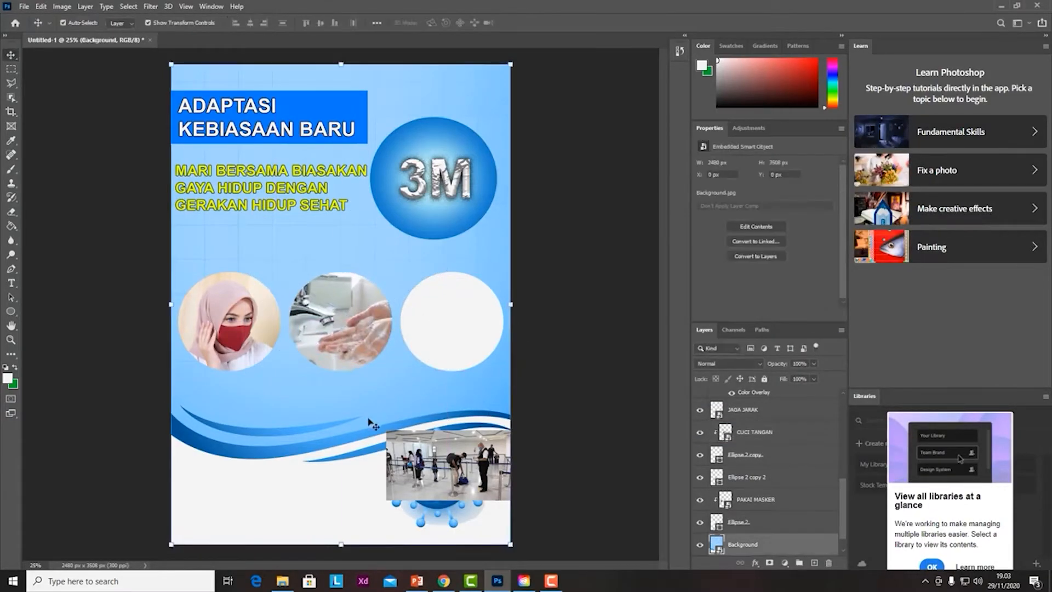
- Move the JAGA JARAK picture over the right circle, place its layer directly above Ellipse 2 copy 2 and make it a clipping mask
left_click_drag(471, 491, 474, 330)
left_click_drag(748, 409, 748, 466)
right_click(755, 454)
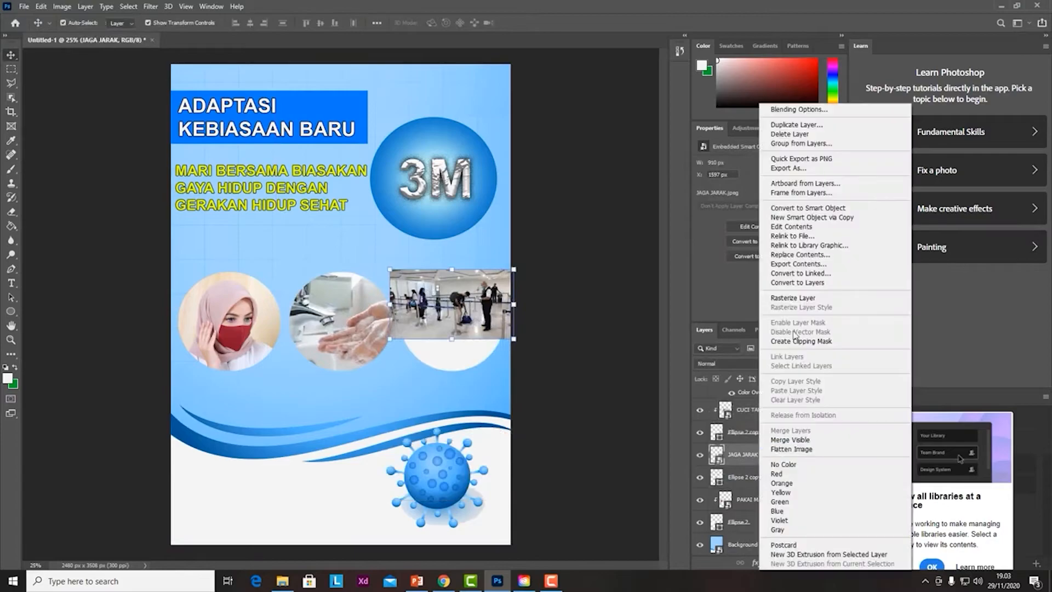
left_click(806, 345)
- Enlarge and position the clipped JAGA JARAK picture so the queueing people fill the right circle
key("ctrl+t")
left_click_drag(389, 270, 376, 263)
left_click_drag(433, 323, 462, 315)
left_click_drag(548, 362, 572, 395)
left_click_drag(493, 342, 484, 335)
key("Return")
left_click(448, 398)
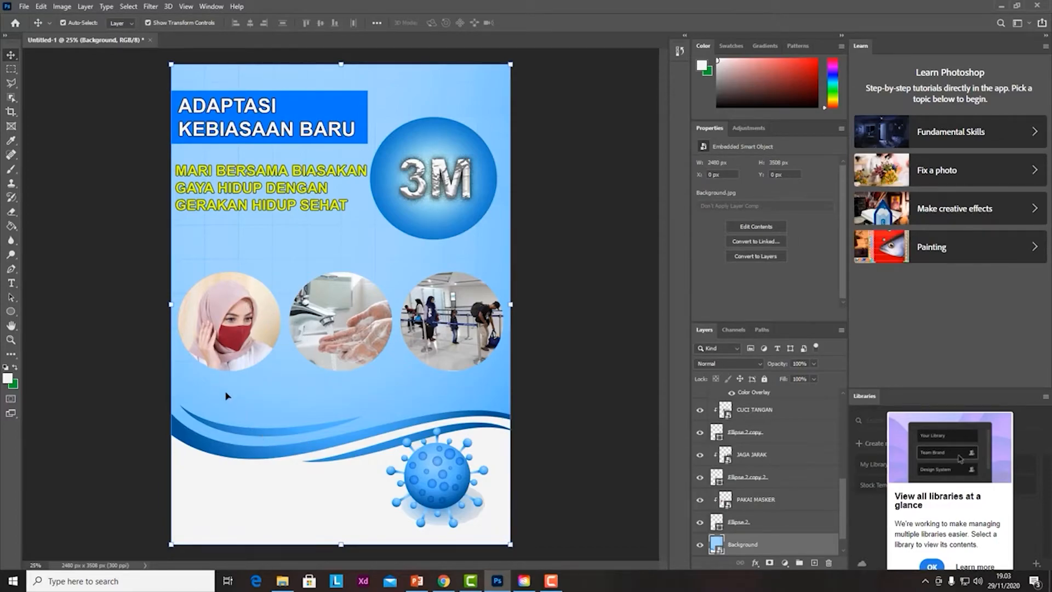
- Select the three circles together with their clipped pictures, without the background, and nudge them up about 100 px
left_click_drag(127, 273, 482, 389)
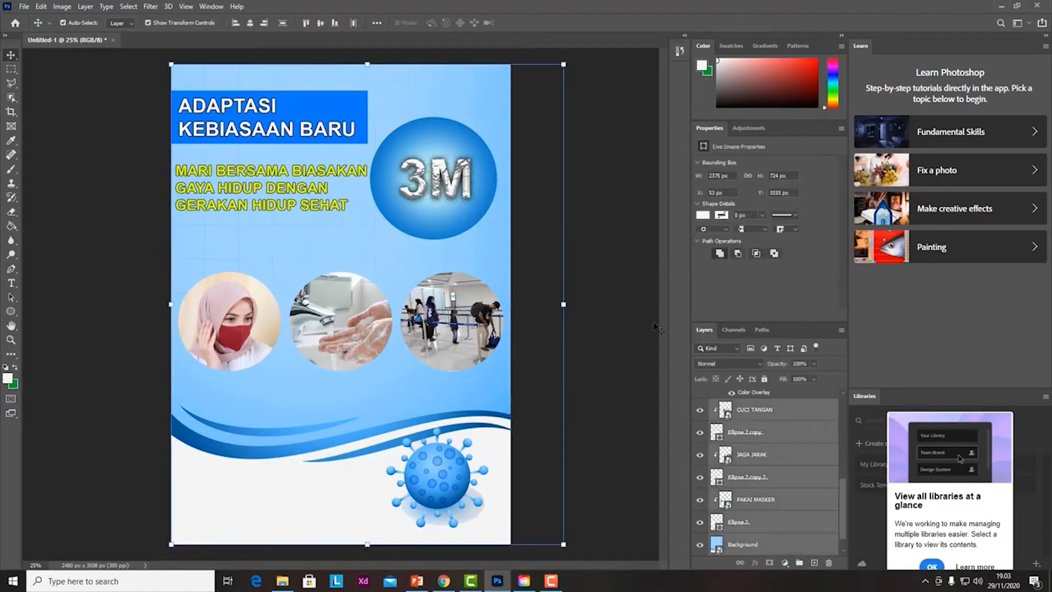
left_click(137, 313)
left_click_drag(216, 331, 217, 331)
left_click(779, 476, "ctrl")
left_click(778, 410, "shift")
scroll(771, 493, "down", 1)
left_click(770, 503, "ctrl")
scroll(765, 505, "up", 3)
left_click(756, 508, "ctrl")
left_click(757, 508, "ctrl")
scroll(736, 477, "down", 1)
key("shift+Up")
key("shift+Up")
key("shift+Up")
key("shift+Up")
key("shift+Up")
key("shift+Up")
key("shift+Up")
key("shift+Up")
key("shift+Up")
key("shift+Up")
left_click(627, 322)
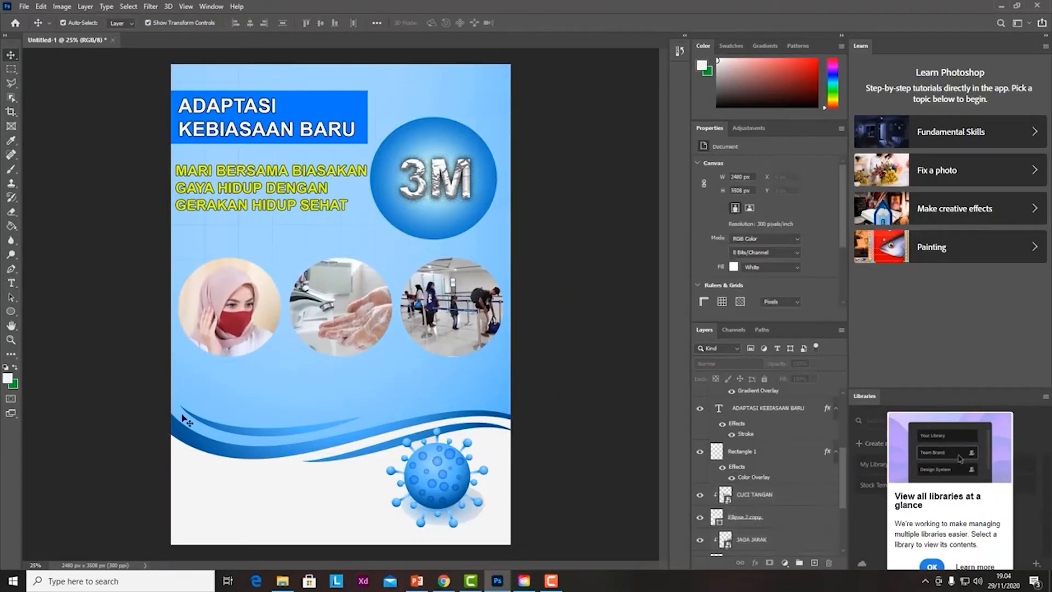
- Add the caption "MEMAKAI MASKER" under the left circle and scale it to the circle's width
left_click(13, 284)
left_click(187, 366)
type("MEMAKAI MASKER")
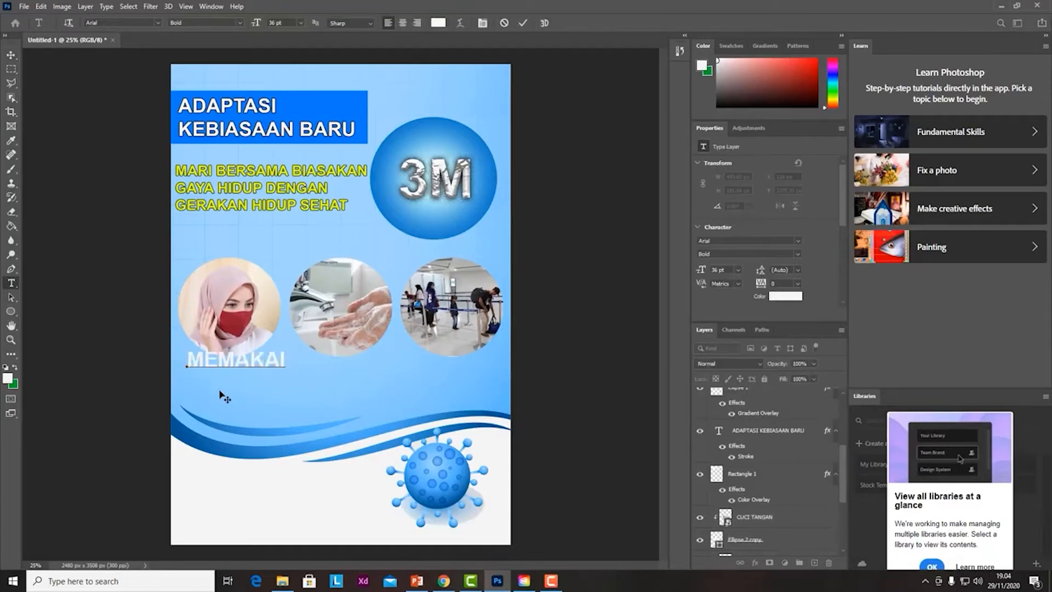
key("ctrl+t")
left_click_drag(346, 356, 378, 373)
key("Return")
- Duplicate the MEMAKAI MASKER caption under the middle circle and change its text to "MENCUCI TANGAN"
key("ctrl+j")
double_click(332, 373)
type("MENCUCI TANGAN")
key("ctrl+Return")
key("v")
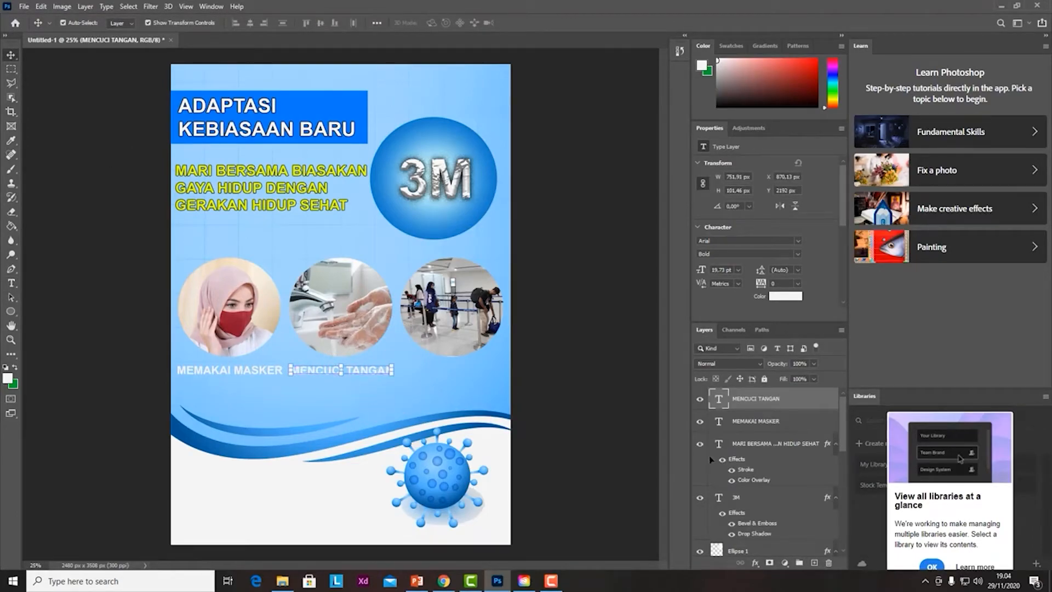
- Duplicate the MENCUCI TANGAN caption under the right circle and change its text to "MENJAGA JARAK"
right_click(771, 400)
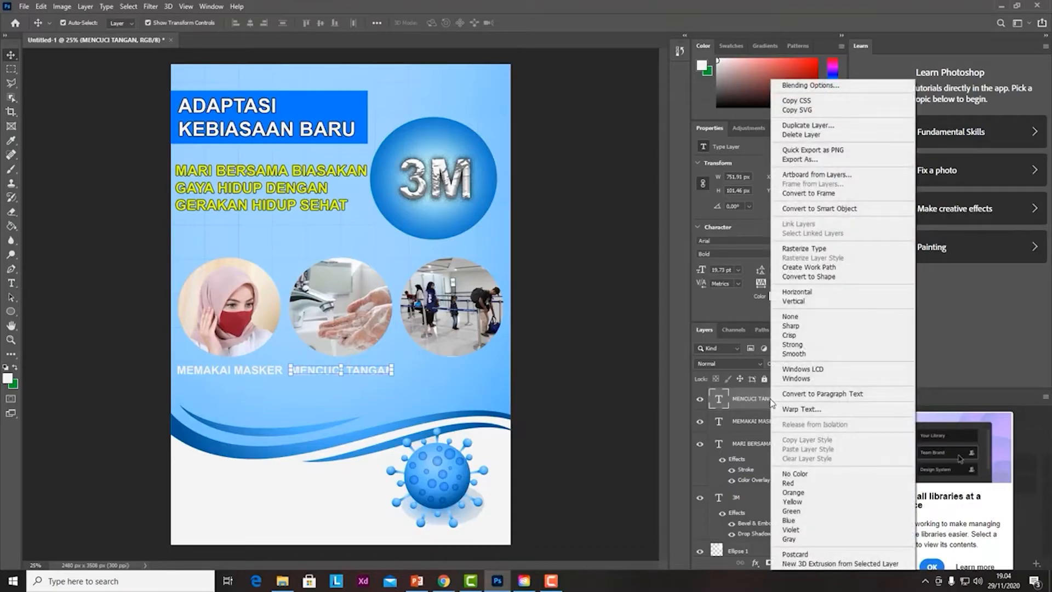
left_click(753, 404)
key("ctrl+j")
left_click_drag(371, 371, 482, 373)
left_click(11, 283)
left_click(422, 372)
type("MENJAGA JARAK")
key("ctrl+Return")
key("v")
left_click(298, 400)
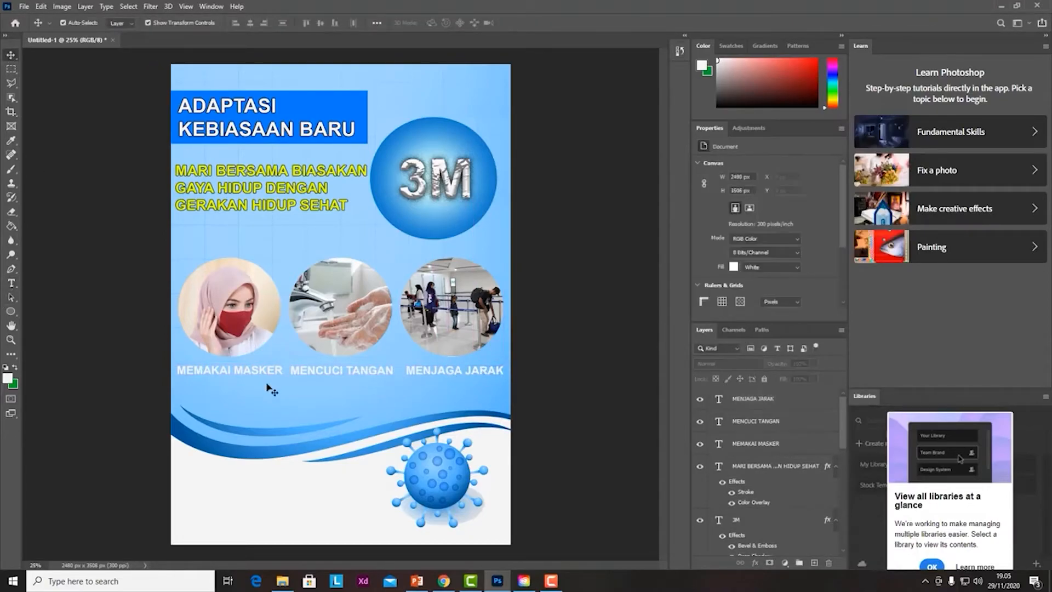
- Duplicate the MEMAKAI MASKER caption below it and replace the text with "Gunakan Masker Medis, N95 Atau Masker Kain Yang Menggunakan Bahan Nyaman dan Sesuai SNI"
left_click(265, 373)
key("ctrl+j")
left_click_drag(263, 372, 265, 390)
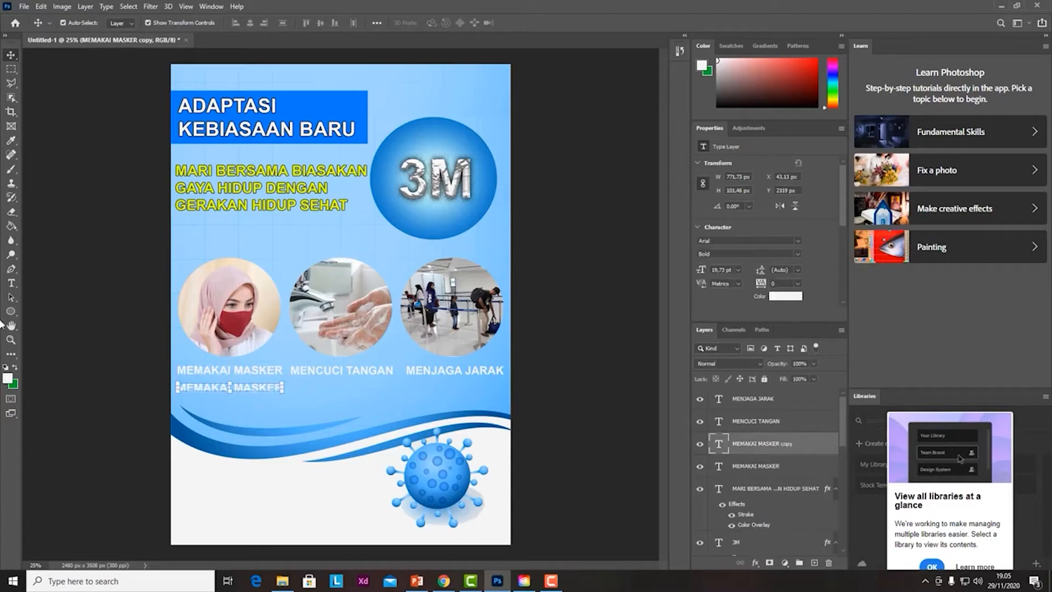
left_click(11, 283)
triple_click(230, 388)
type("Gunakan Masker Medis. N95")
key("Return")
type("Atau Masker Kain Yang Menggunakan")
key("Return")
type("Bahan Nyaman dan S")
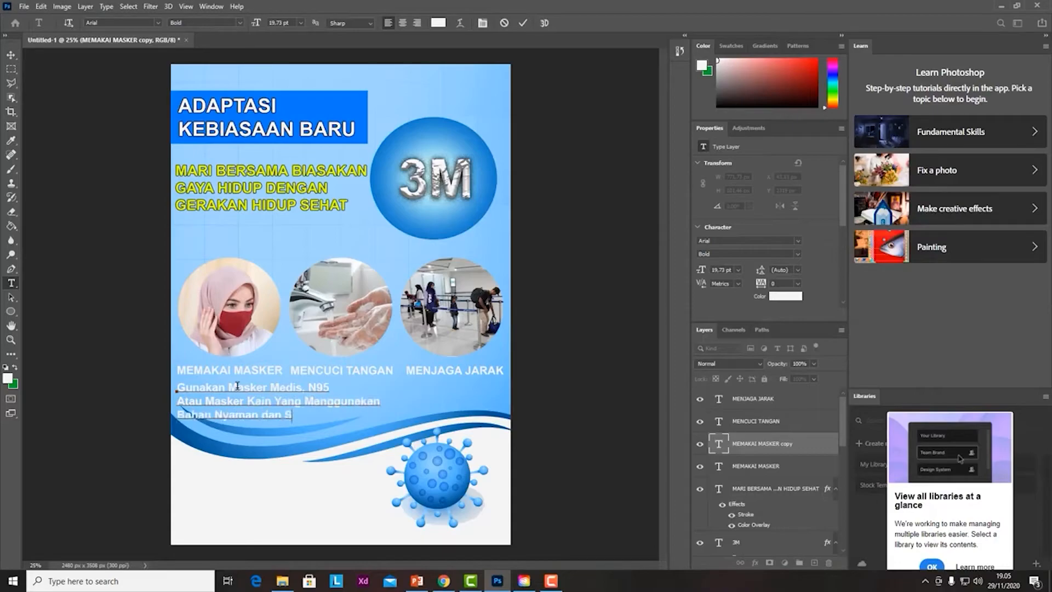
type("esuai SNI")
- Set the mask description's font style to Arial Narrow and centre-align its lines
key("ctrl+a")
left_click(239, 23)
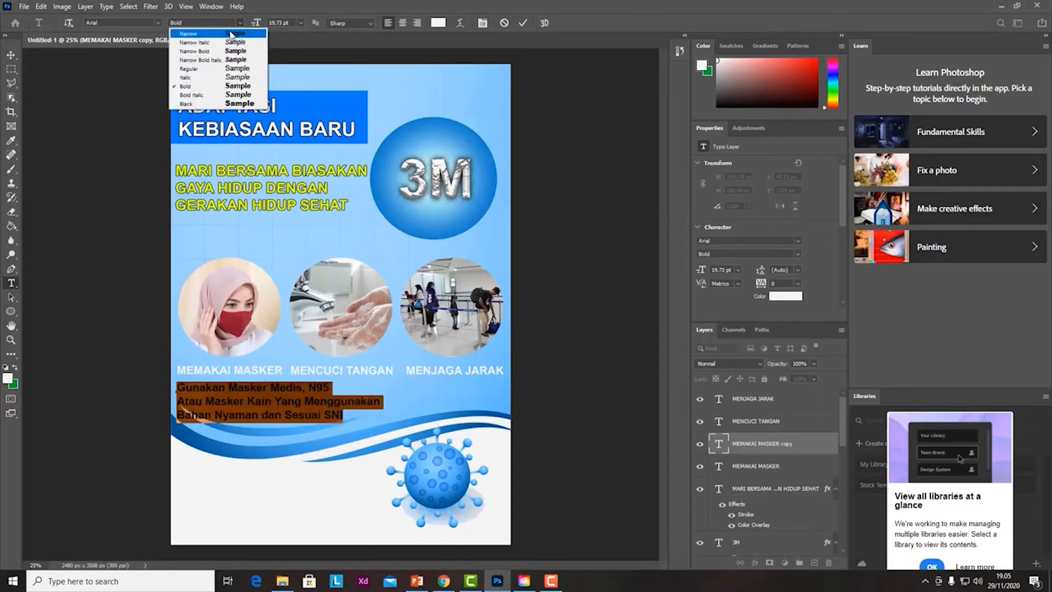
left_click(224, 33)
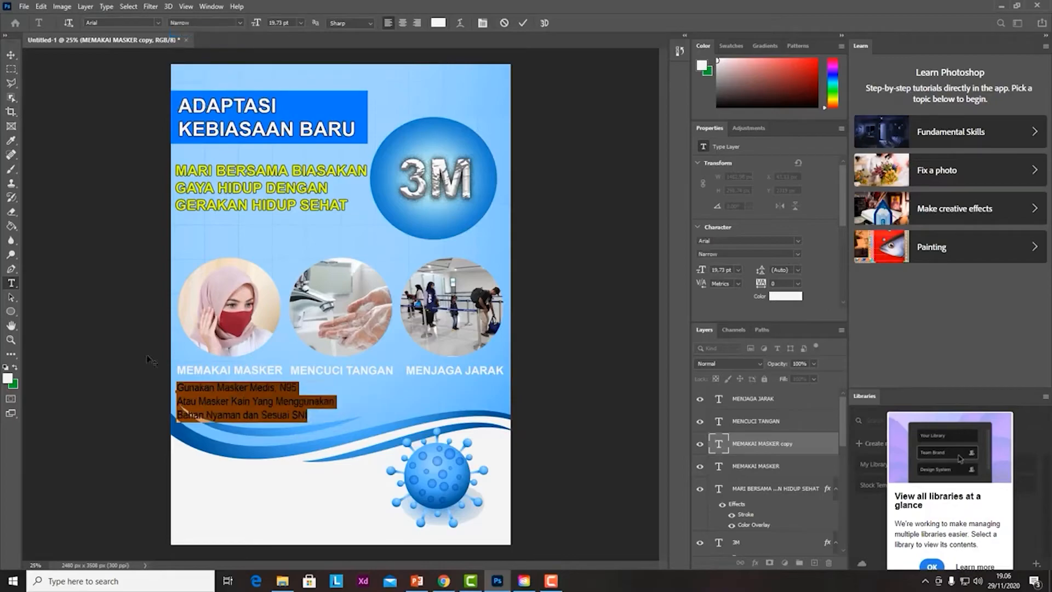
left_click(11, 55)
left_click(11, 282)
left_click(403, 23)
- Scale the mask description down to about 12.68 pt and centre it under the MEMAKAI MASKER caption
left_click(11, 55)
left_click_drag(225, 404, 276, 417)
key("ctrl+t")
left_click_drag(246, 405, 277, 385)
key("Return")
- Duplicate the mask description under MENCUCI TANGAN and rewrite it as "Sering Mencuci Tangan Dengan Sabun dan Air Bersih yang Mengalir, Guna Membunuh Virus/Kuman"
scroll(265, 428, "up", 2)
left_click_drag(243, 362, 474, 371)
key("Return")
left_click(11, 282)
left_click(381, 359)
key("ctrl+a")
type("Sering")
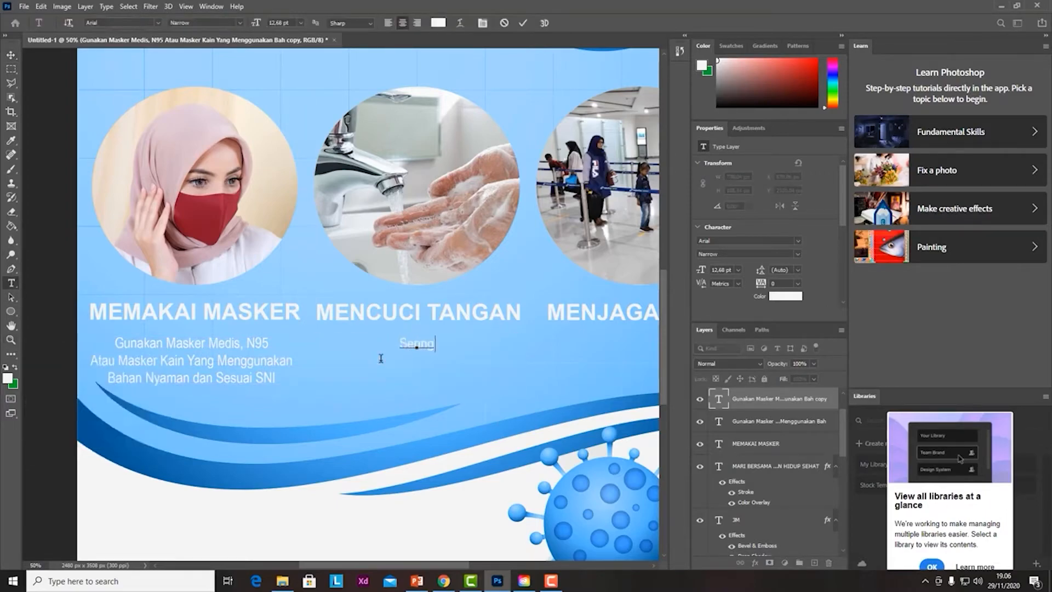
type(" Mencuci Tangan Dengan Sabun dan Air Bersih yang Mengalir Guna Membunuh Virus/Kuman")
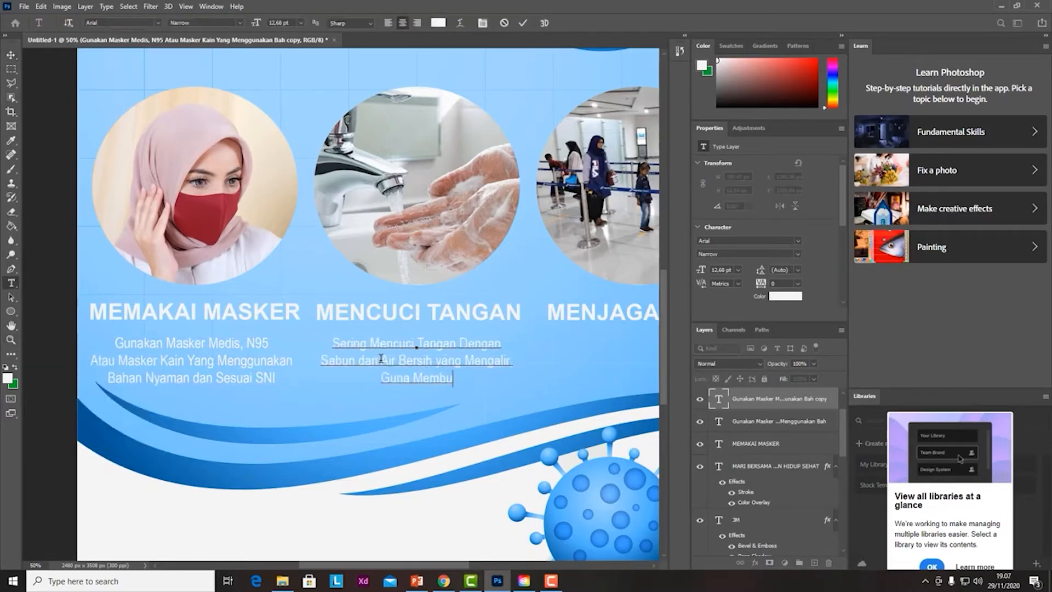
left_click(11, 55)
- Duplicate the description under MENJAGA JARAK and rewrite it as "Virus Covid-19 Menular Melalui Droplet, Jaga Jarak dengan Orang Lain Untuk Menghindari Percikan Droplet dari Orang Lain"
scroll(157, 369, "right", 5)
left_click_drag(157, 369, 386, 367)
left_click(11, 283)
left_click(345, 347)
key("ctrl+a")
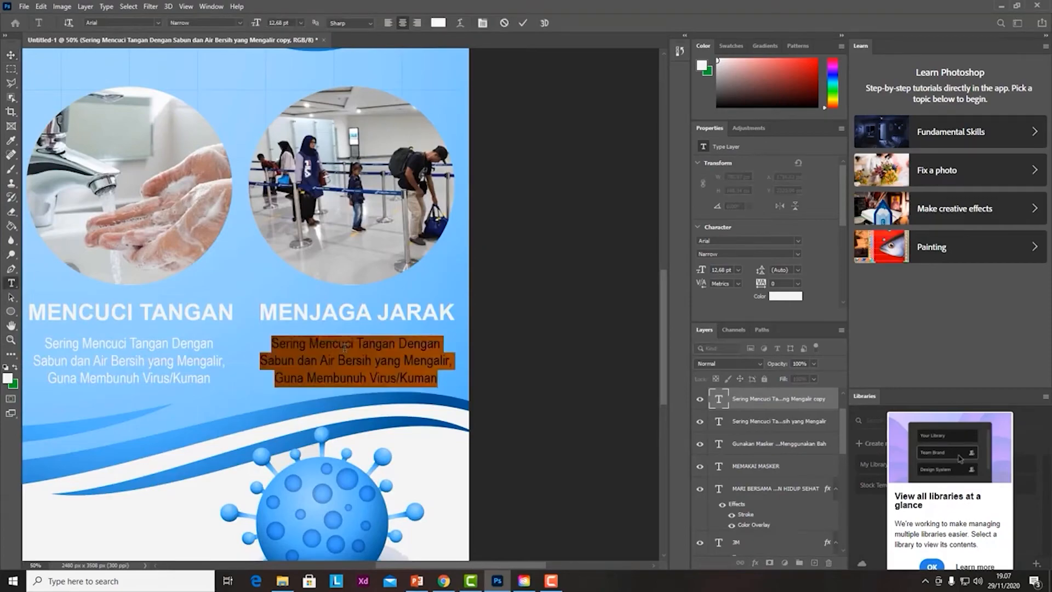
type("Virus Covid-19 Menular Melalui Droplt")
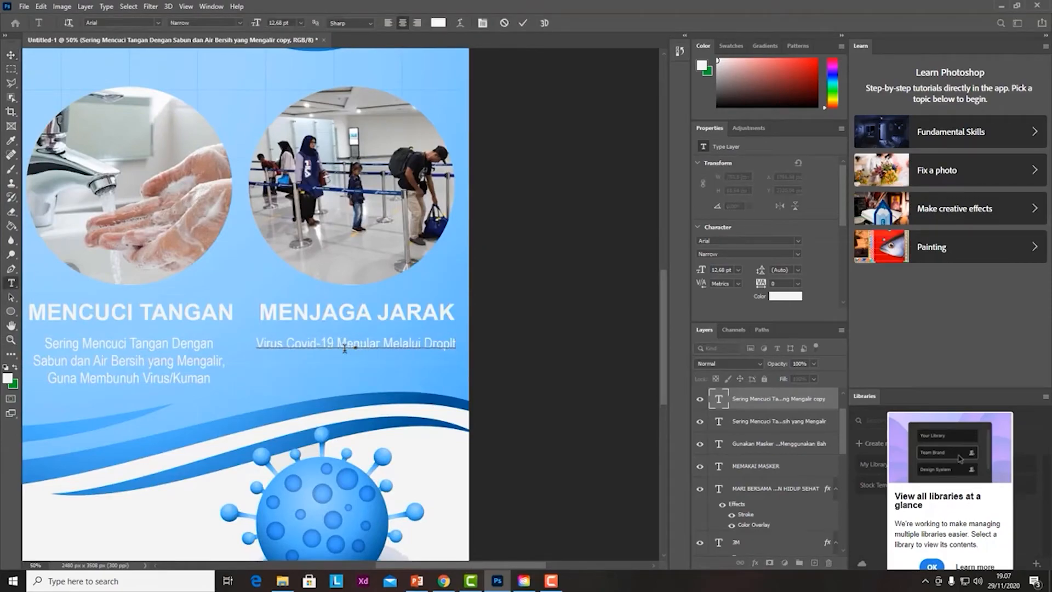
key("BackSpace")
type("et Jaga Jarak dengan Orang Lain Untuk Menghindari")
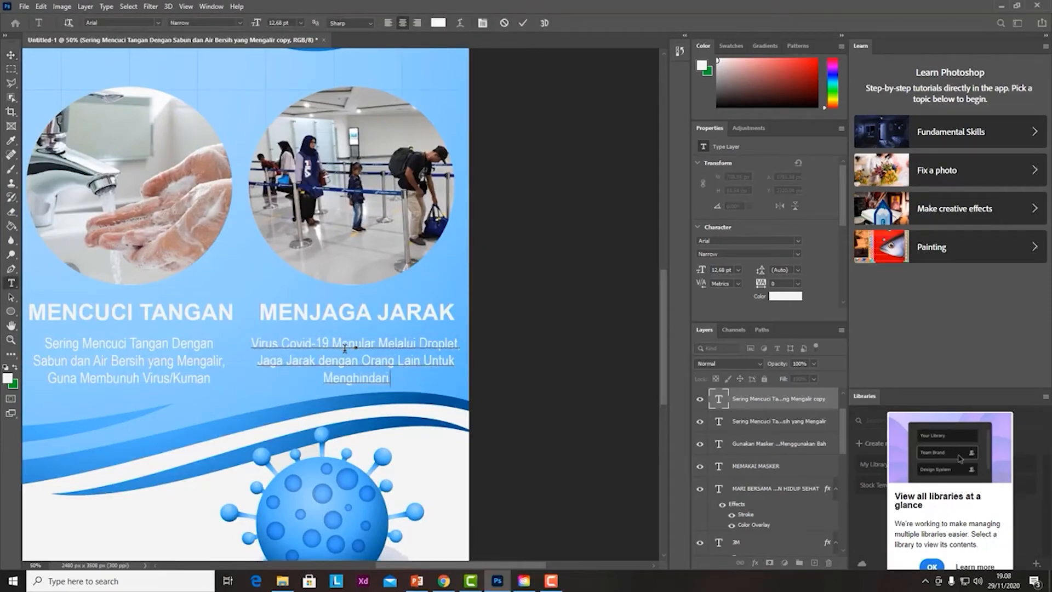
type(" Percikan Droplet dari Orang Lain")
- Delete the final word "Lain" from the last line of the MENJAGA JARAK description
left_click(11, 55)
left_click(11, 283)
left_click(473, 378)
key("BackSpace")
key("BackSpace")
key("BackSpace")
key("BackSpace")
scroll(267, 343, "right", 3)
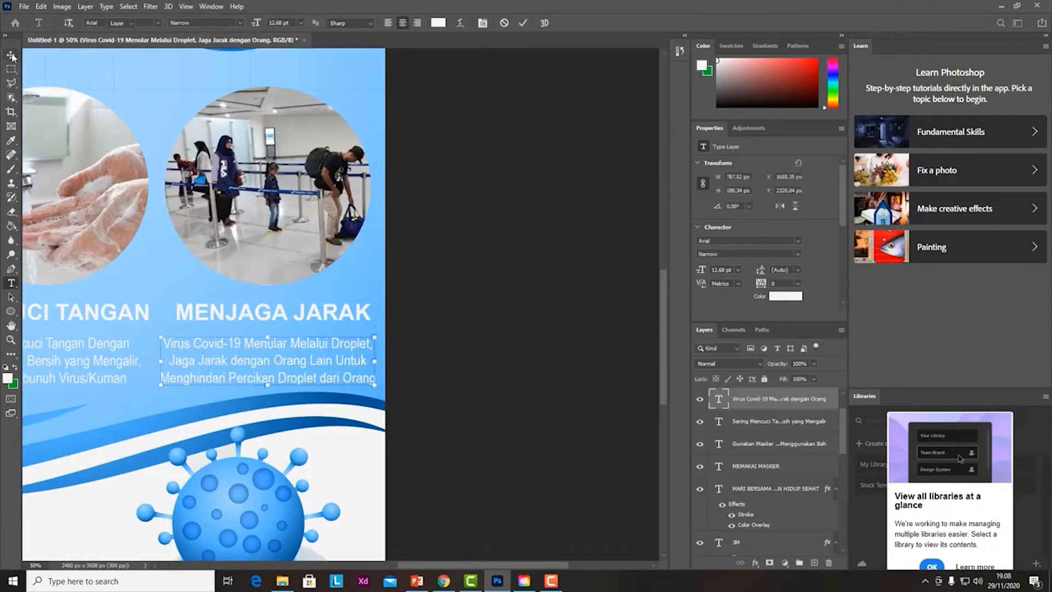
- Apply a black Color Overlay at 100% opacity to the MEMAKAI MASKER caption
left_click(11, 340)
right_click(229, 320)
left_click(260, 324)
key("v")
left_click(251, 377)
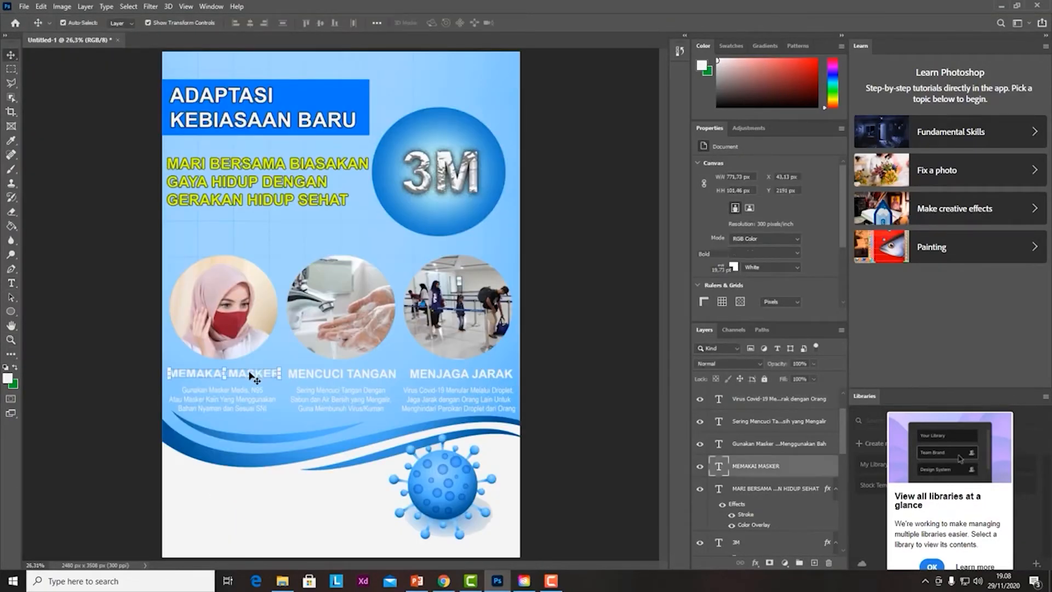
right_click(755, 467)
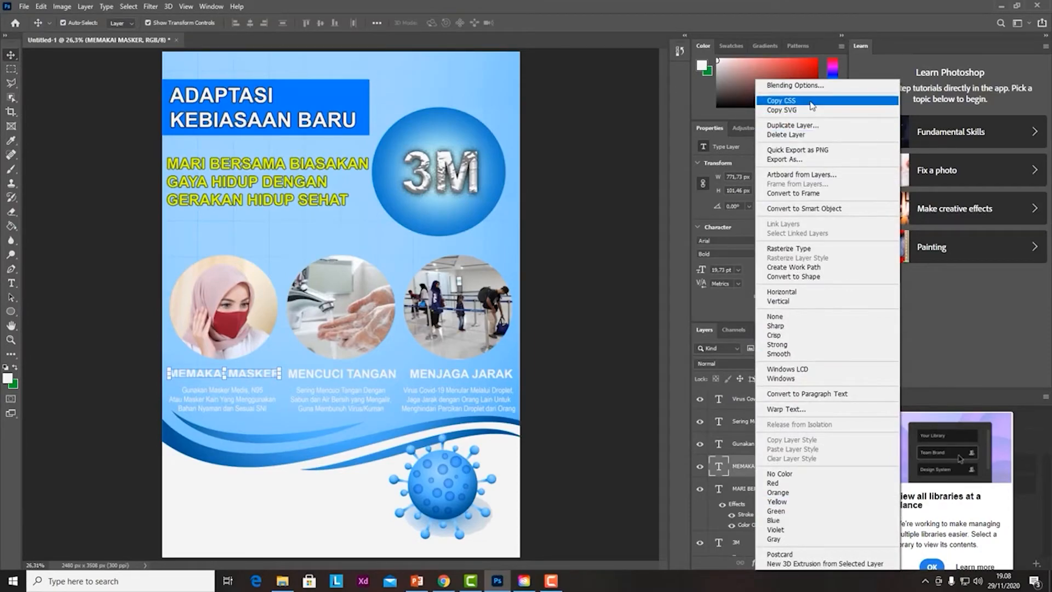
left_click(795, 85)
left_click(618, 253)
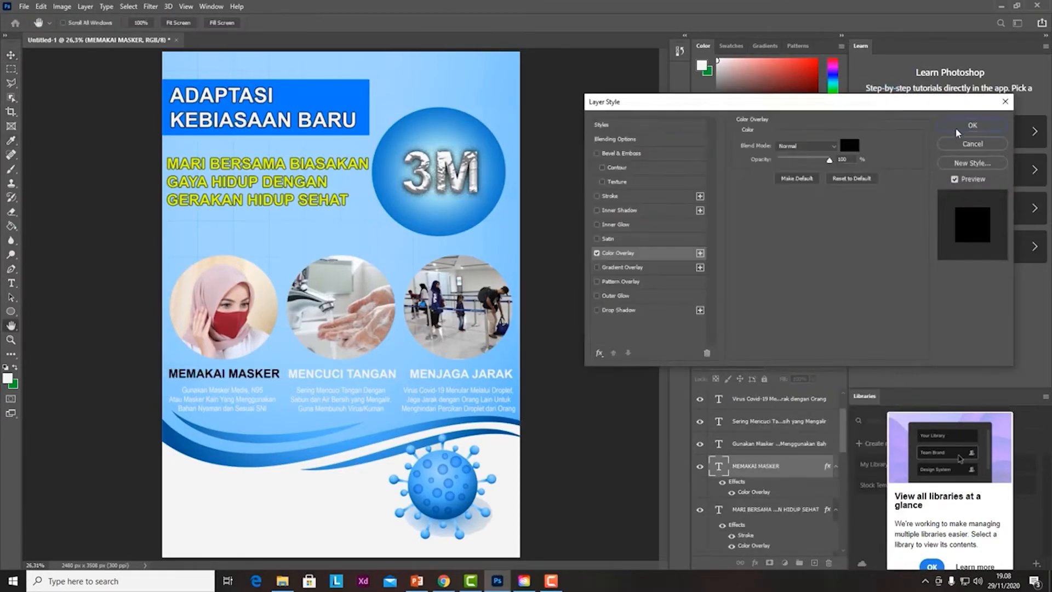
left_click(972, 125)
- Copy the MEMAKAI MASKER layer style and paste it onto the other two captions and all three descriptions
right_click(771, 466)
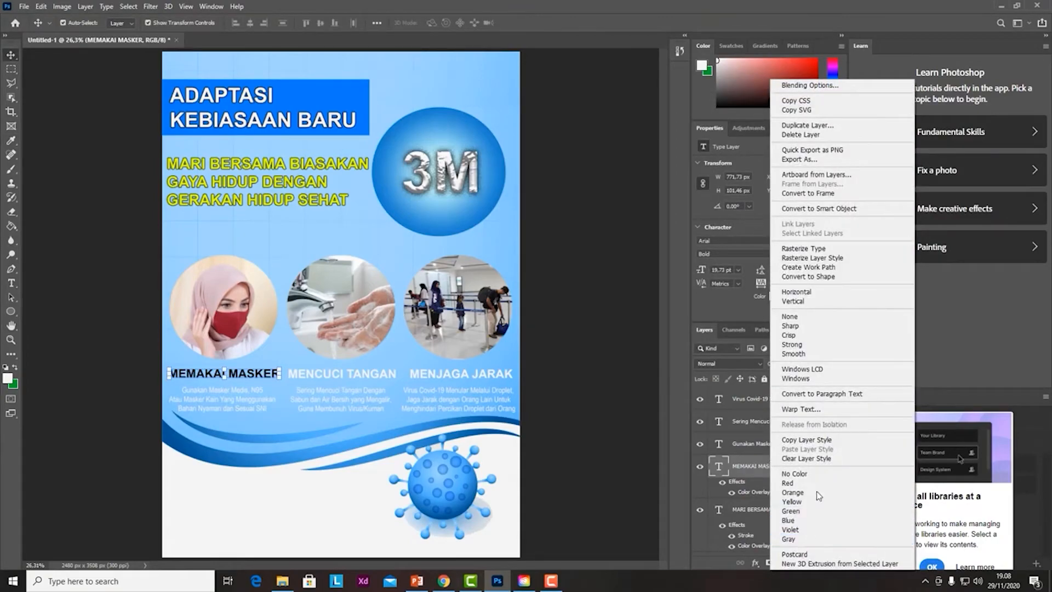
left_click(822, 441)
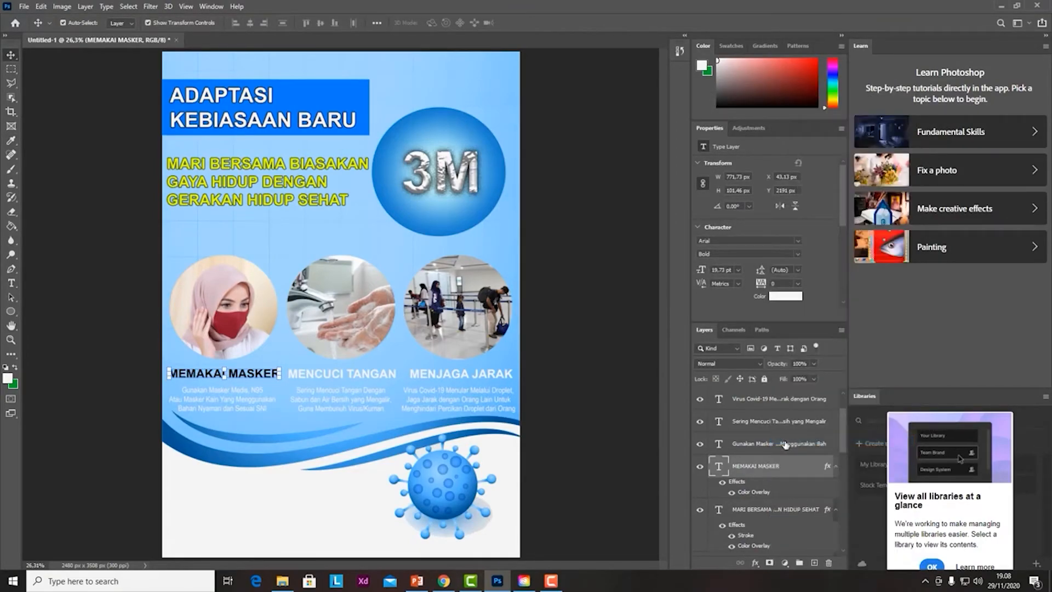
left_click(786, 444)
left_click(777, 419, "shift")
left_click(773, 400, "shift")
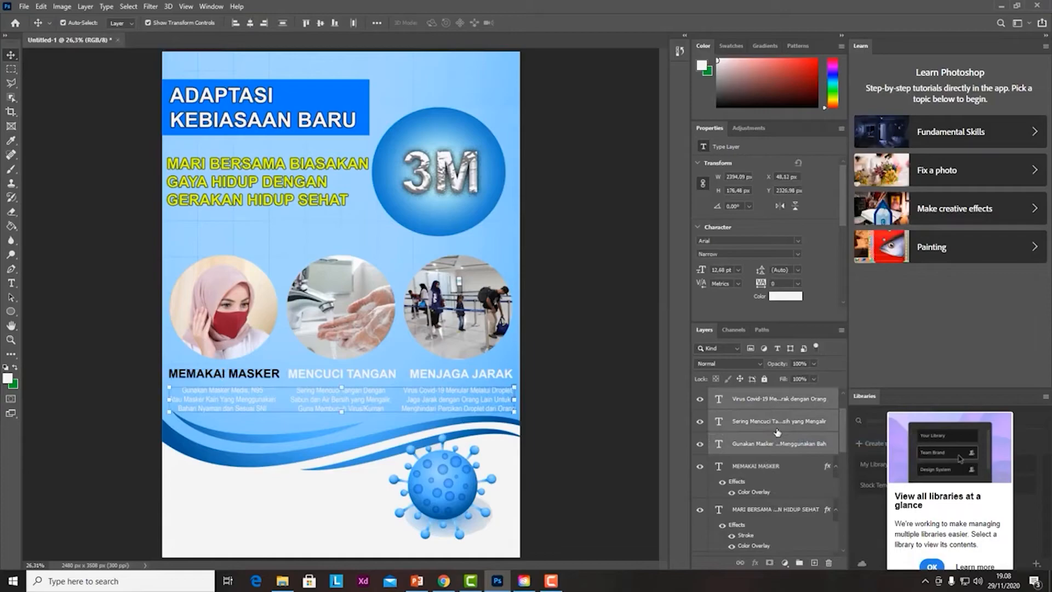
scroll(775, 422, "up", 1)
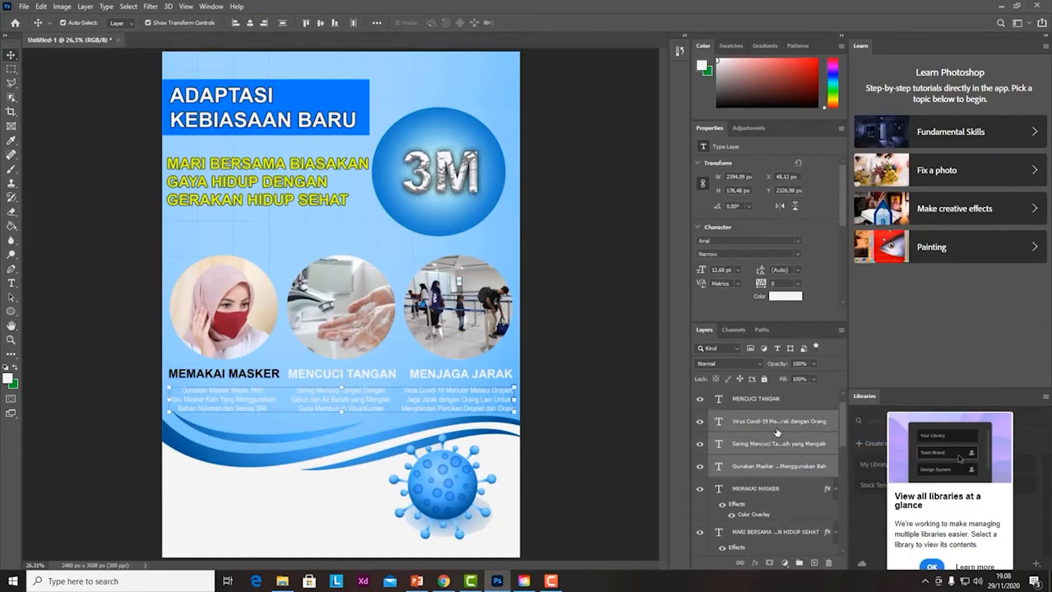
left_click(754, 400, "shift")
scroll(769, 440, "up", 1)
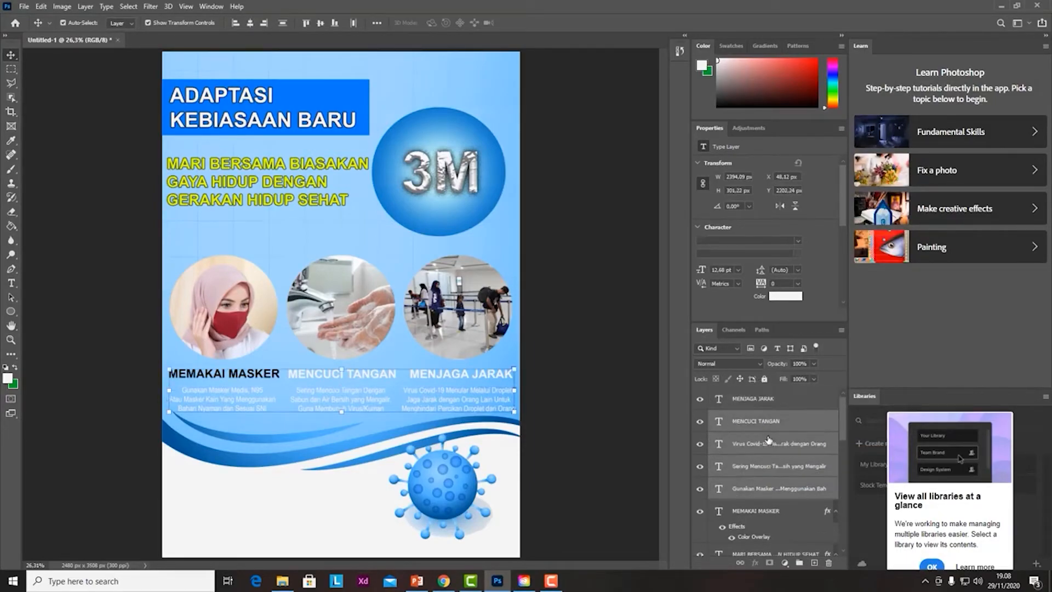
left_click(755, 405, "shift")
right_click(756, 406)
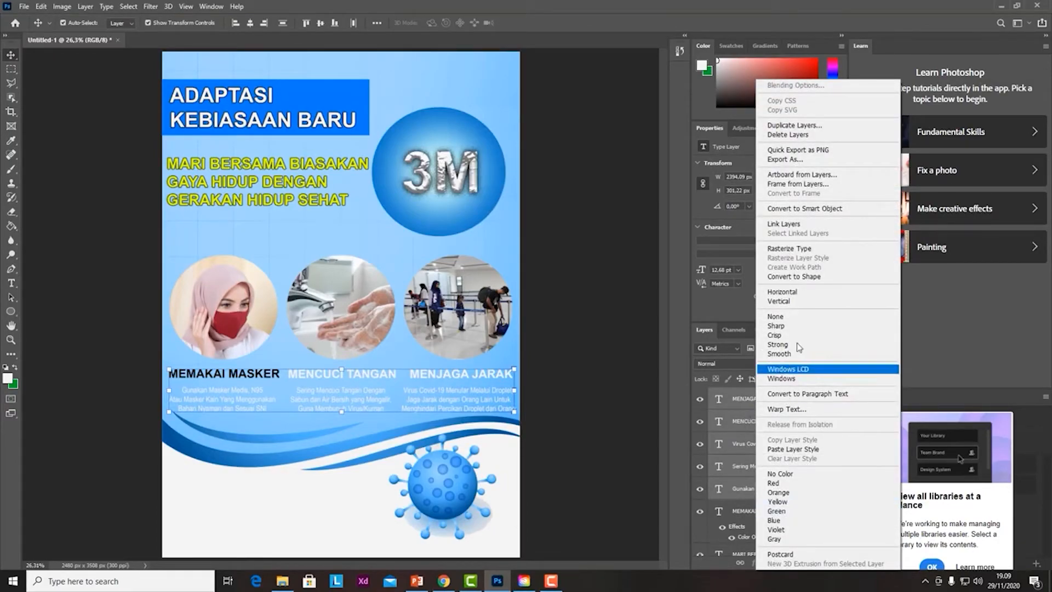
left_click(793, 449)
left_click(559, 408)
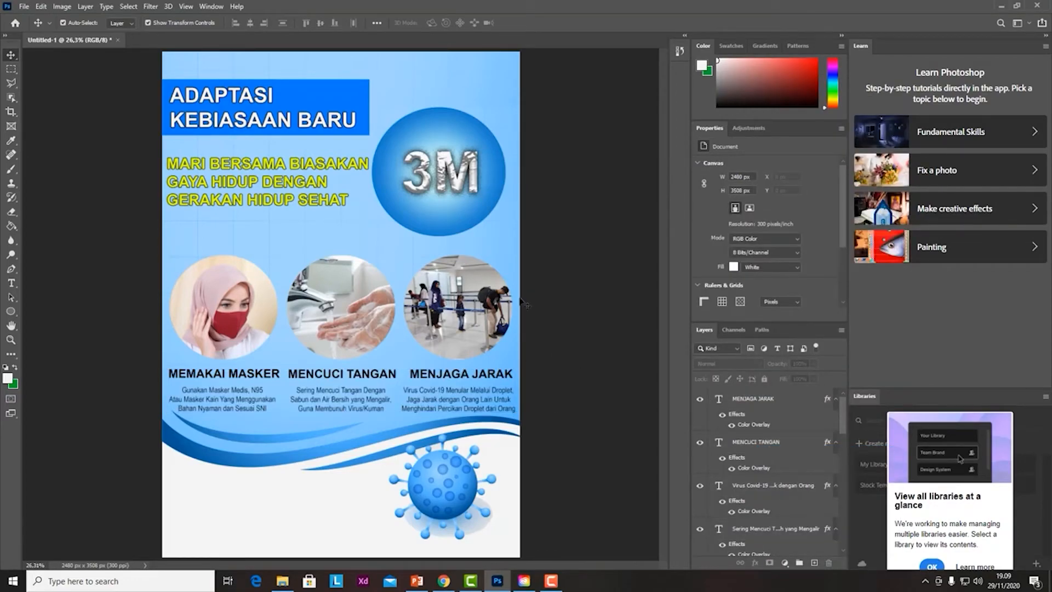
- Add the text "COVID-19" in red Arial Black in the white area below the wave, beside the virus picture
key("t")
left_click(211, 493)
key("BackSpace")
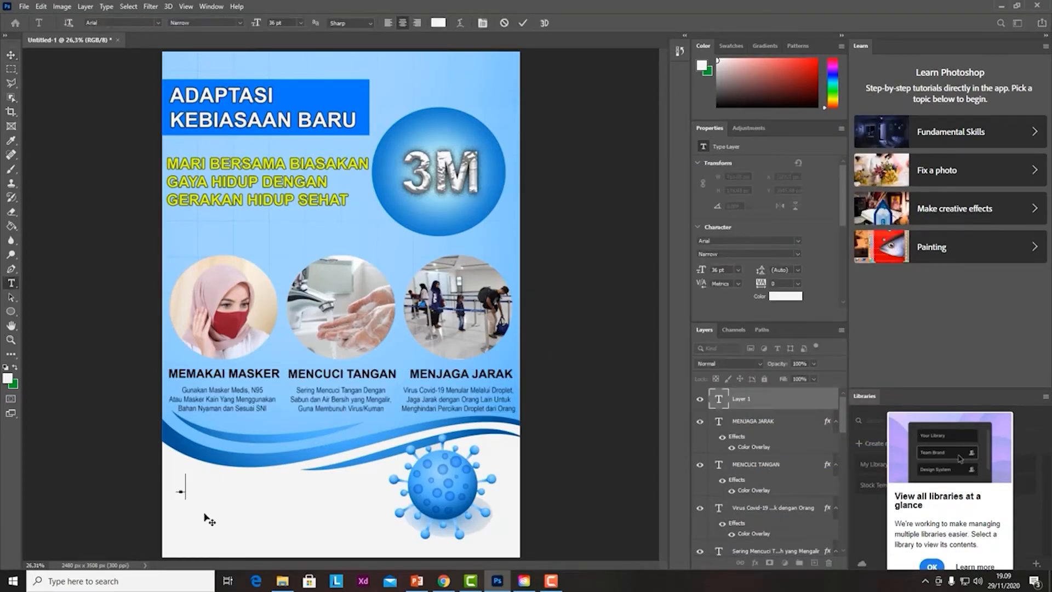
type("COVID-19")
key("ctrl+a")
left_click(438, 22)
left_click(728, 177)
left_click(838, 139)
left_click(240, 23)
left_click(189, 104)
- Add "BELUM TERSEDIA VAKSIN" as a second line under COVID-19 and left-align the text
left_click_drag(223, 491, 276, 484)
left_click(275, 492)
key("Return")
type("BELUM TERSEDIA VAKSIN")
key("ctrl+a")
left_click(383, 22)
- Scale the COVID-19 closing text to about 22.8 pt and place it along the flyer's left margin beside the virus picture
left_click(10, 55)
left_click_drag(329, 510, 270, 497)
left_click_drag(443, 469, 364, 482)
left_click_drag(337, 497, 340, 503)
key("Return")
- Duplicate the closing text below itself and rewrite the copy as "#StaySafe, #LindungiDiri, #LindungiKeluarga, #Lindungi Sesama"
key("ctrl+j")
left_click_drag(197, 509, 197, 544)
double_click(196, 542)
key("ctrl+a")
type("#StaySafe, #LindungiDiri, #LindungiKeluarga,")
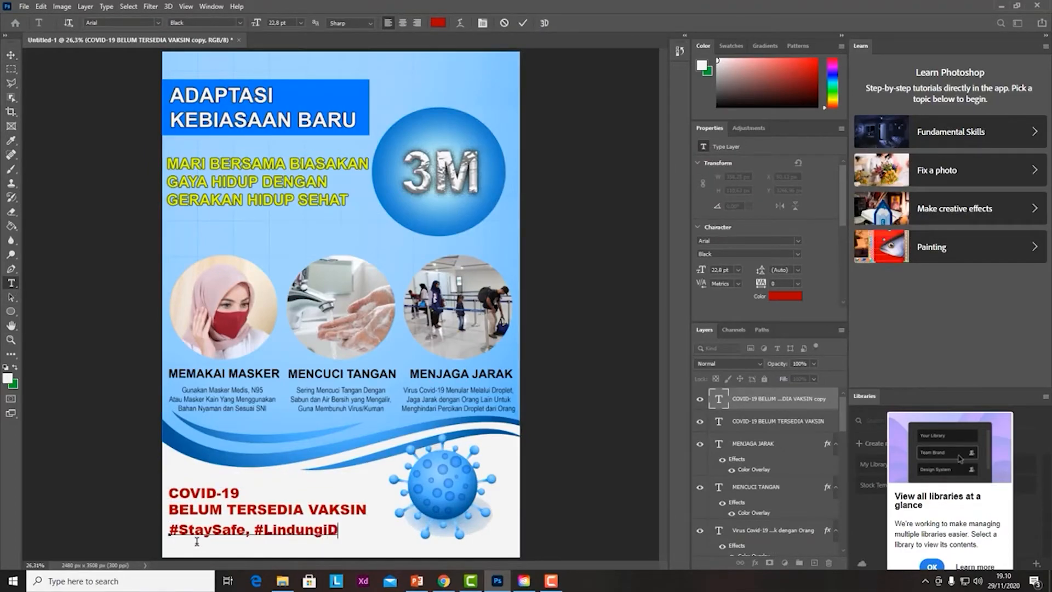
- Set the hashtag line in a script font, scale it to about 20.2 pt and fit it along the flyer's lower edge
key("ctrl+a")
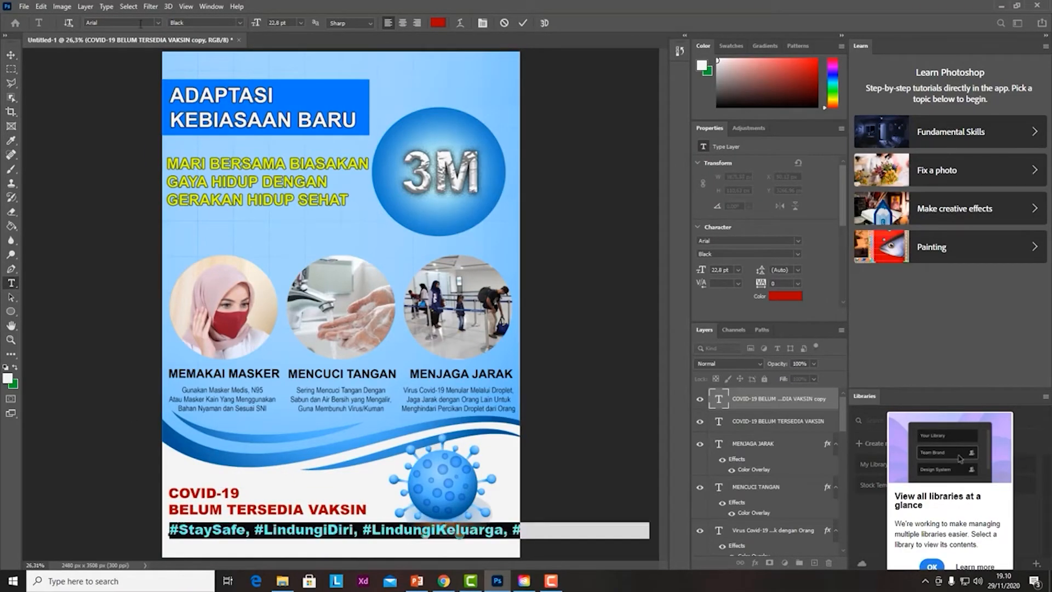
type("bant")
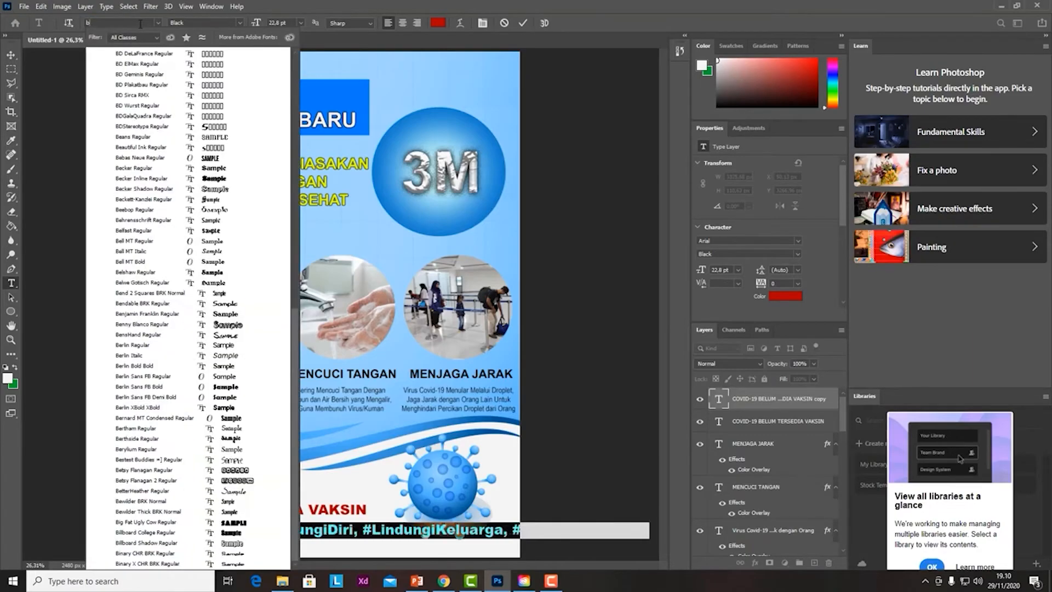
left_click(141, 55)
left_click(10, 55)
left_click_drag(548, 538, 506, 533)
left_click_drag(482, 530, 482, 549)
key("Return")
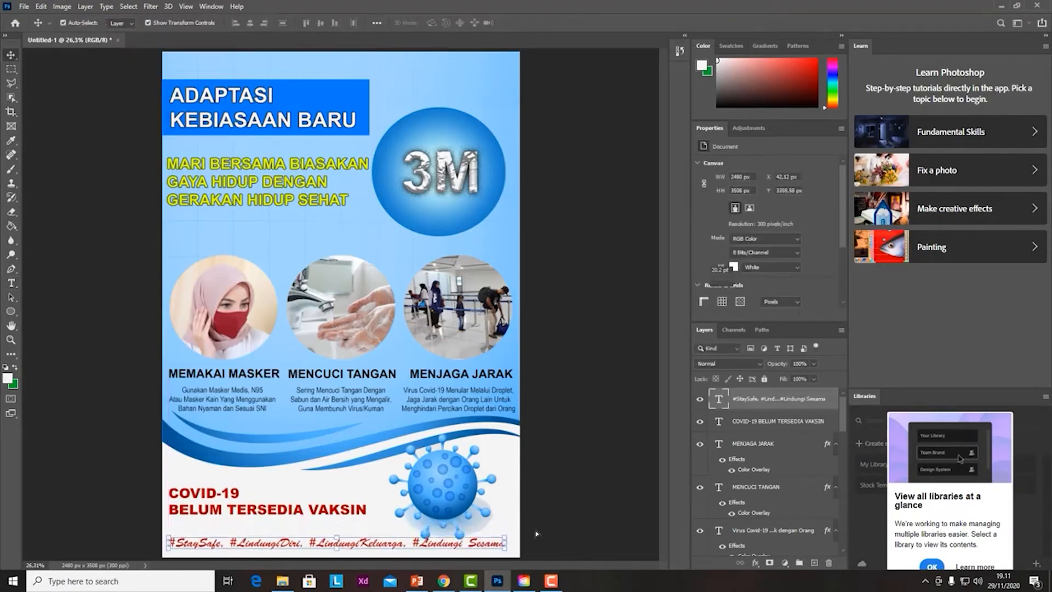
left_click(526, 534)
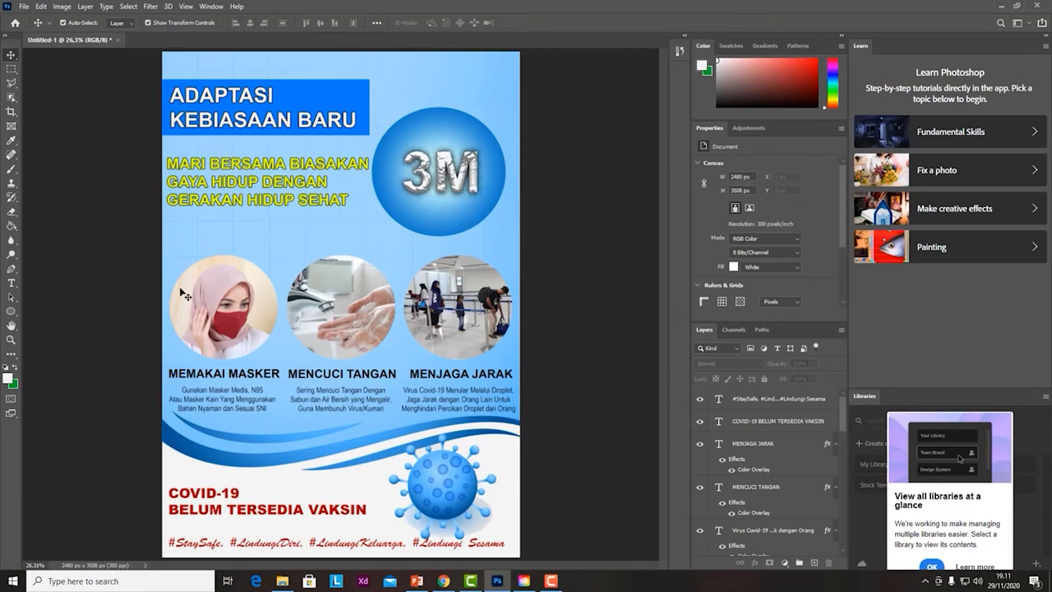
left_click(246, 188)
left_click(230, 304)
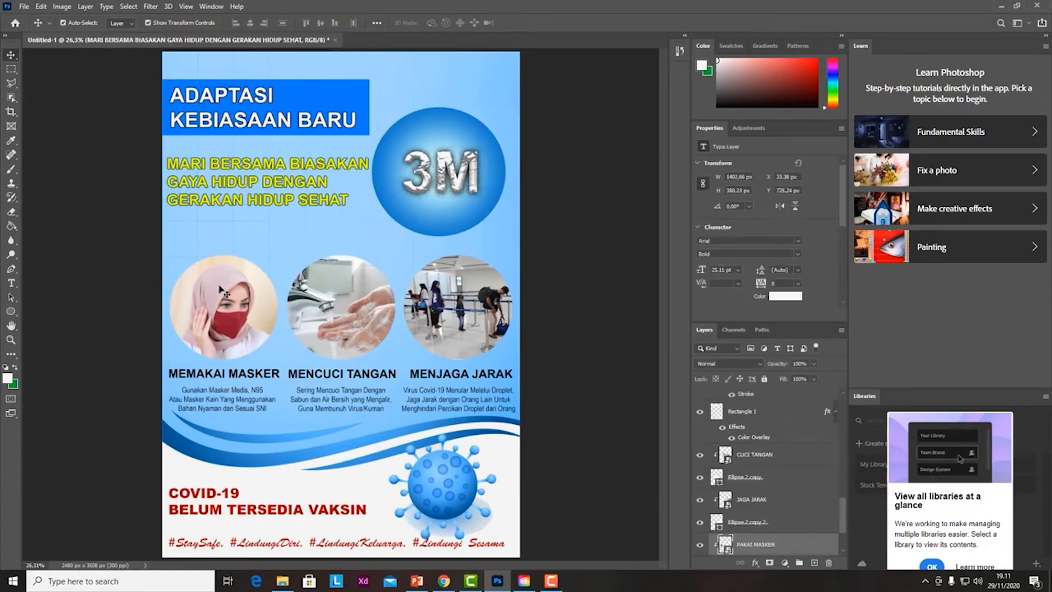
left_click(340, 304)
left_click(490, 317)
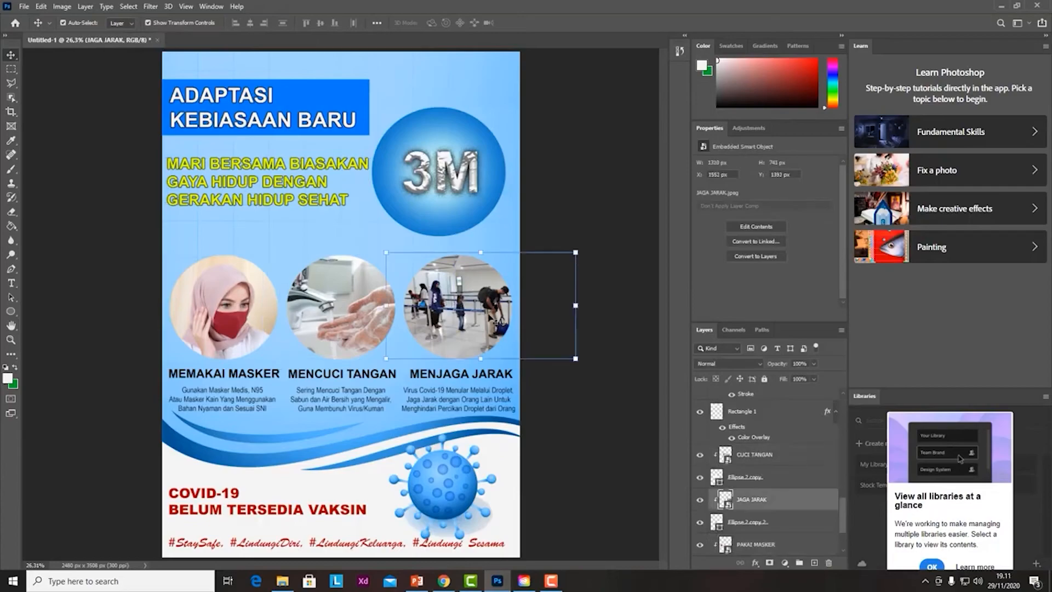
left_click(618, 257)
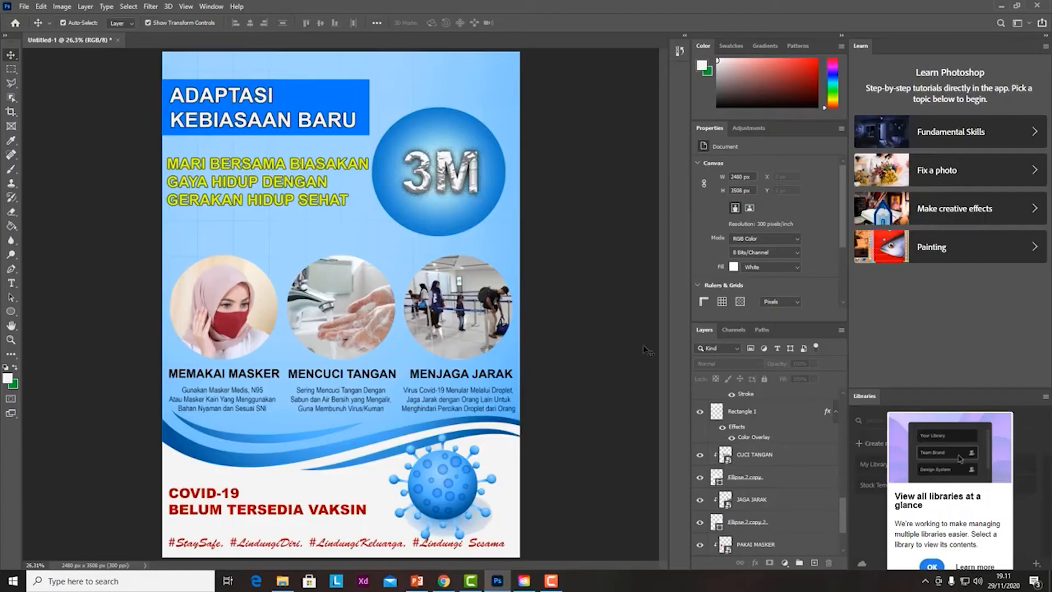
left_click(742, 414)
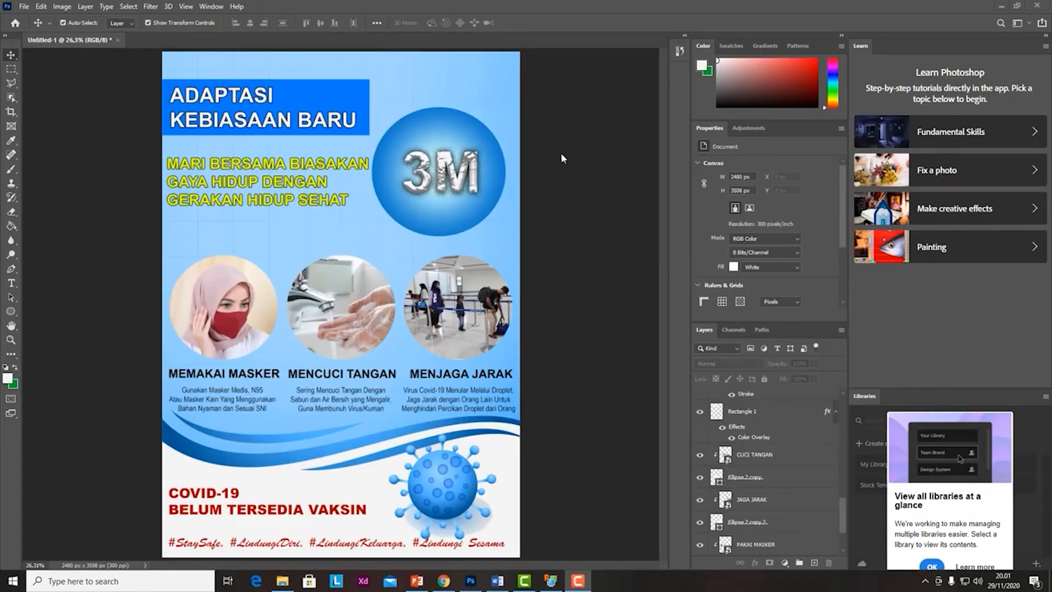
- Export the flyer with Export As in JPG format at 100% quality
left_click(23, 8)
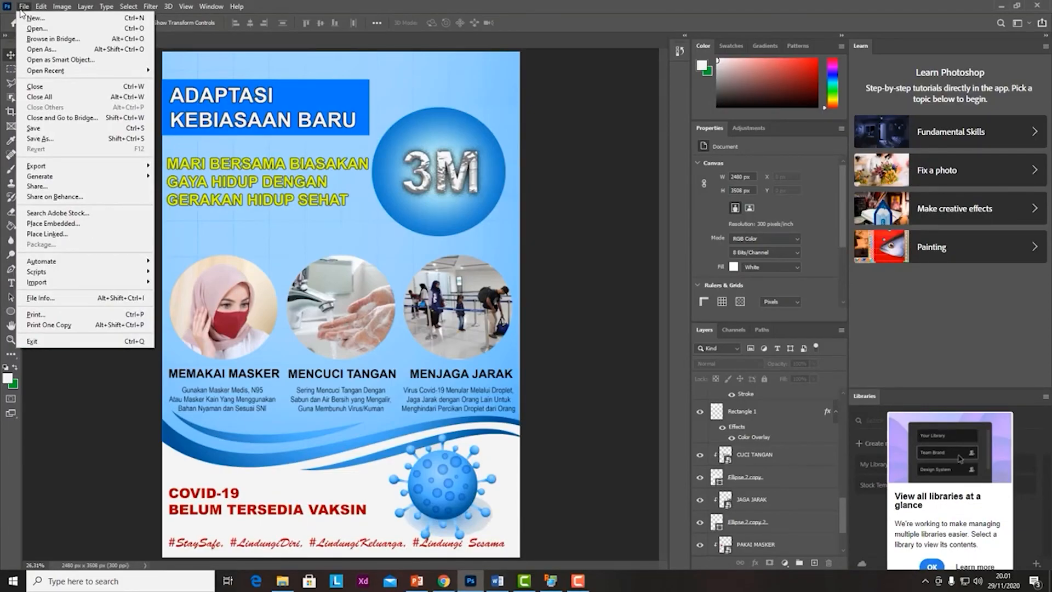
left_click(22, 8)
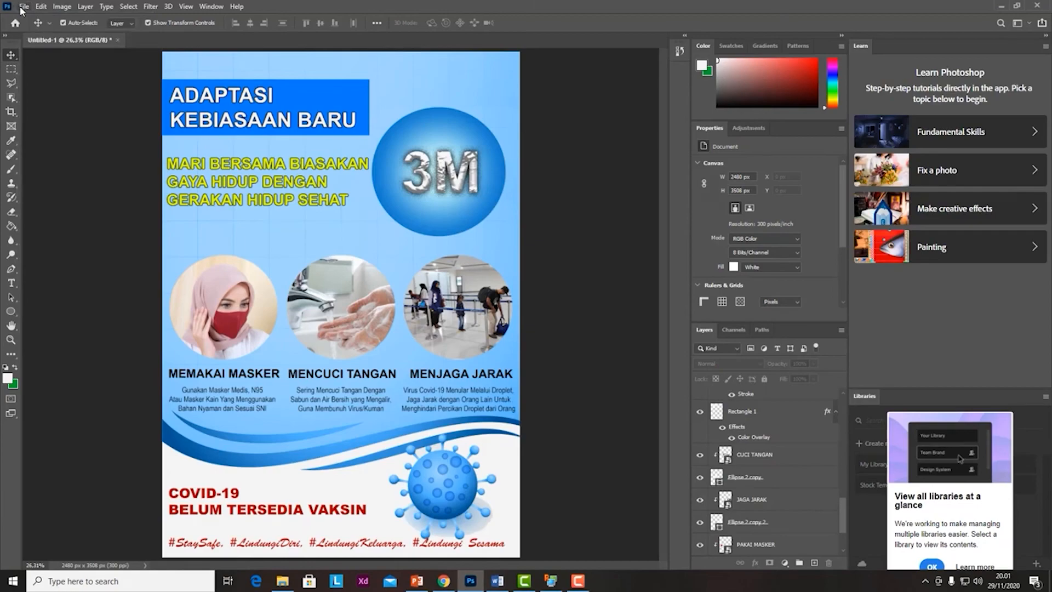
left_click(22, 7)
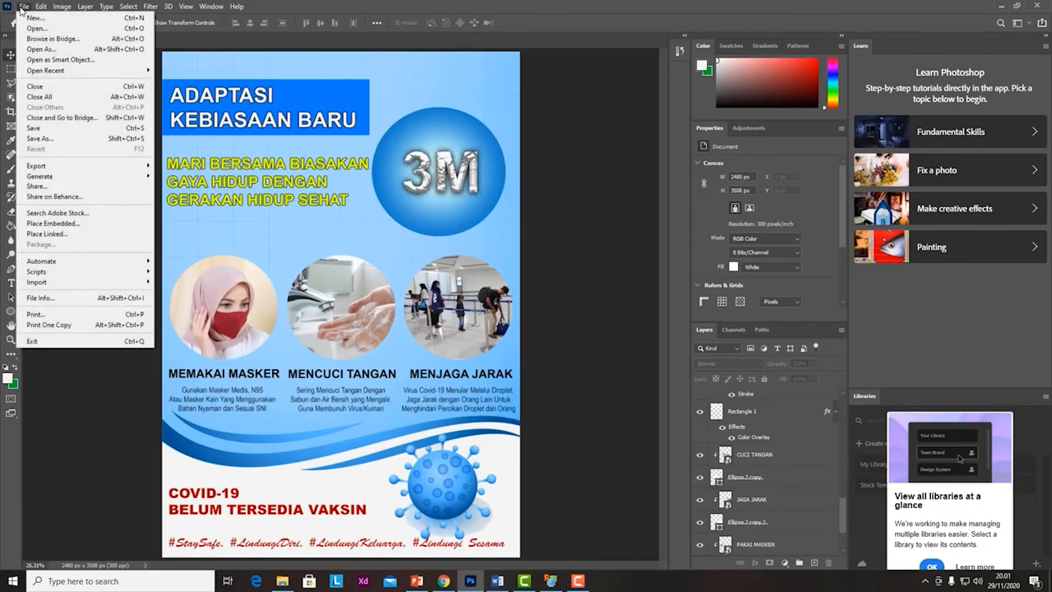
mouse_move(63, 167)
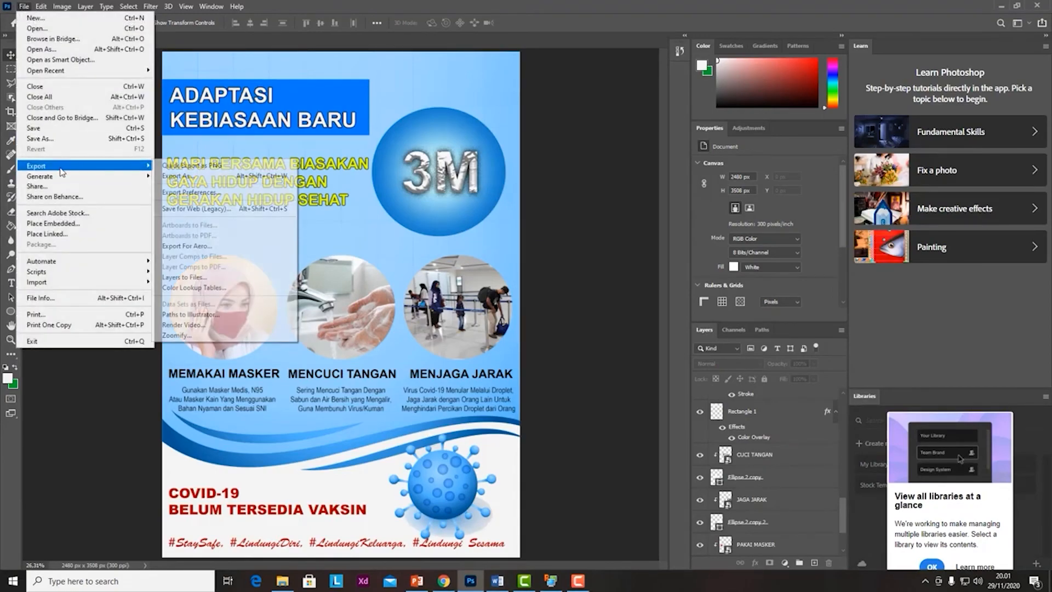
left_click(179, 176)
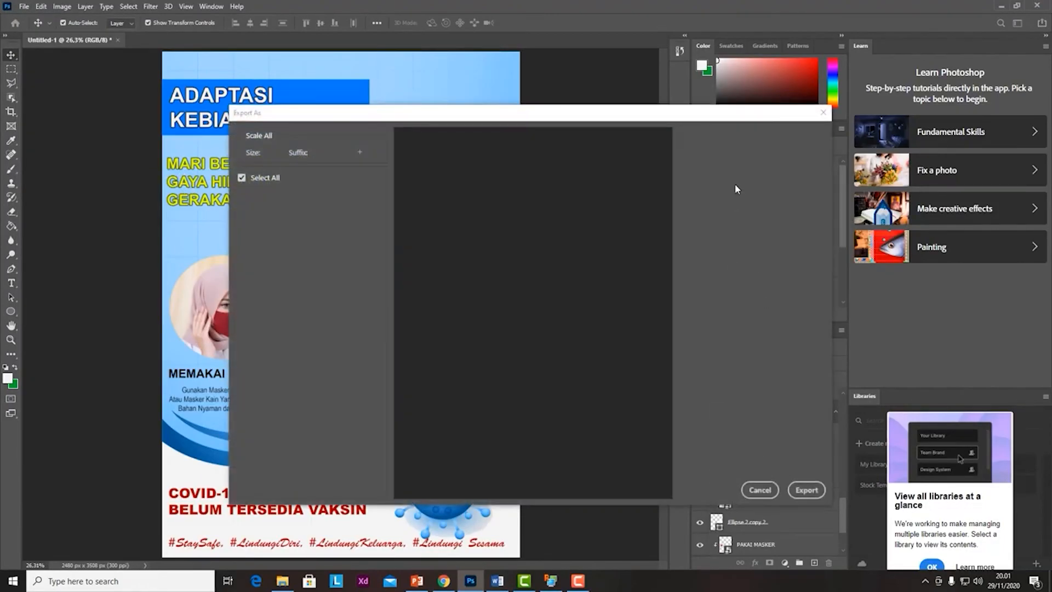
left_click(771, 154)
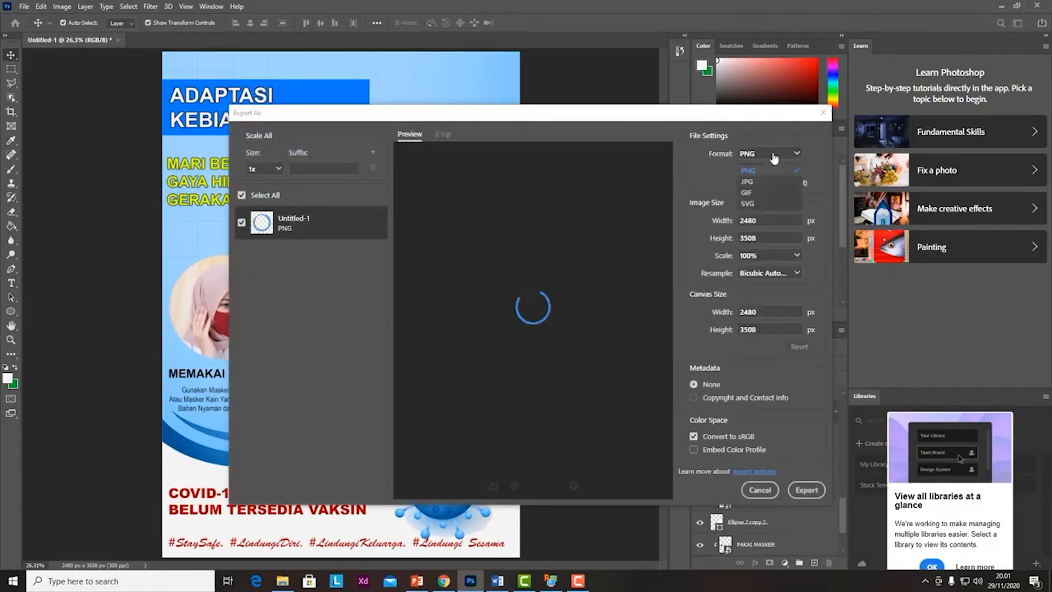
left_click(774, 182)
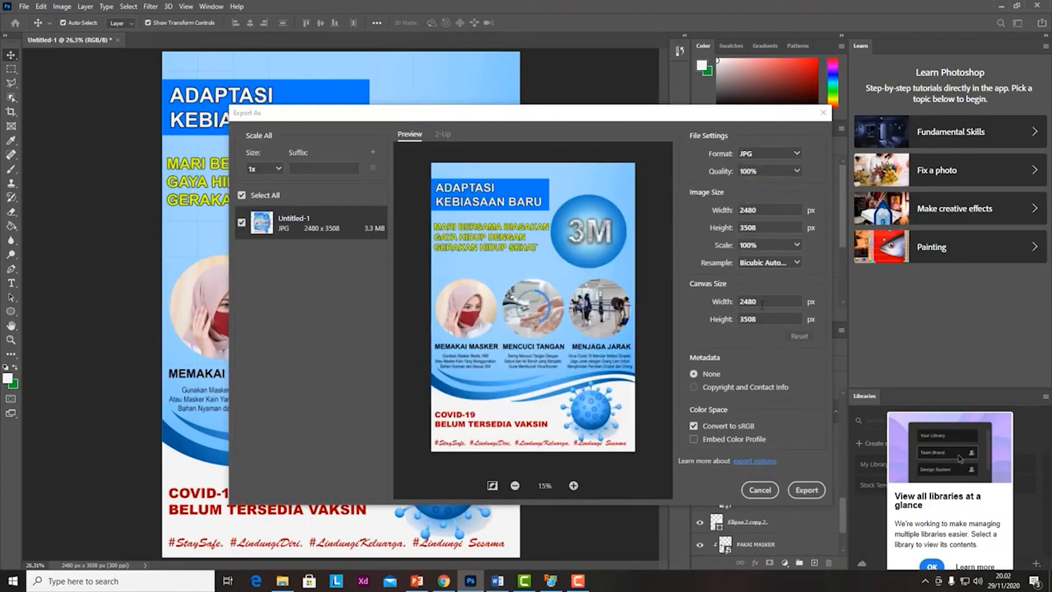
left_click(806, 491)
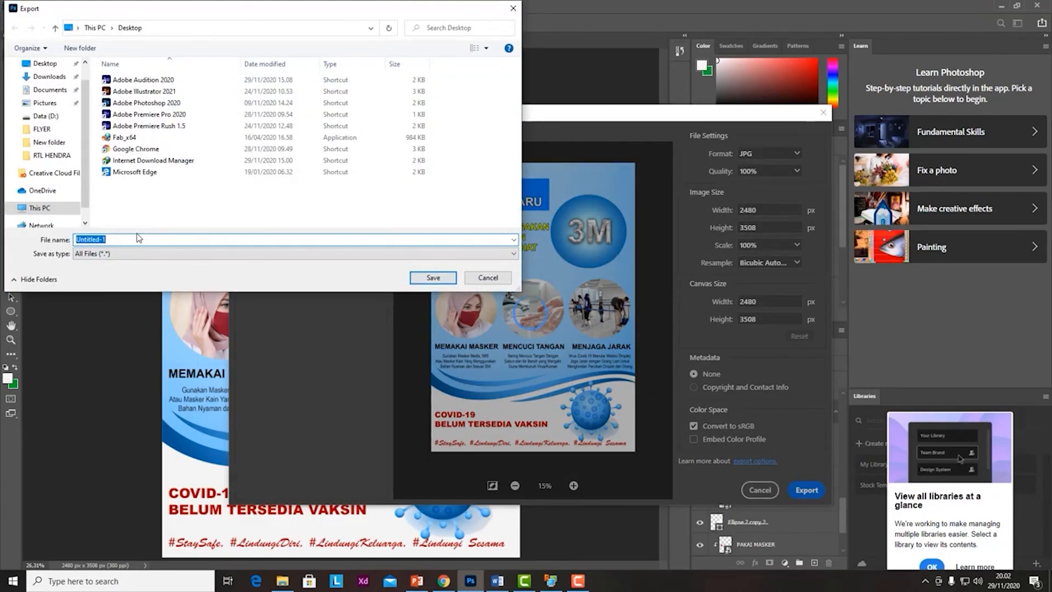
- Name the exported file "Flyer" and save it to the Desktop
type("FLYER")
key("ctrl+a")
type("Flyer")
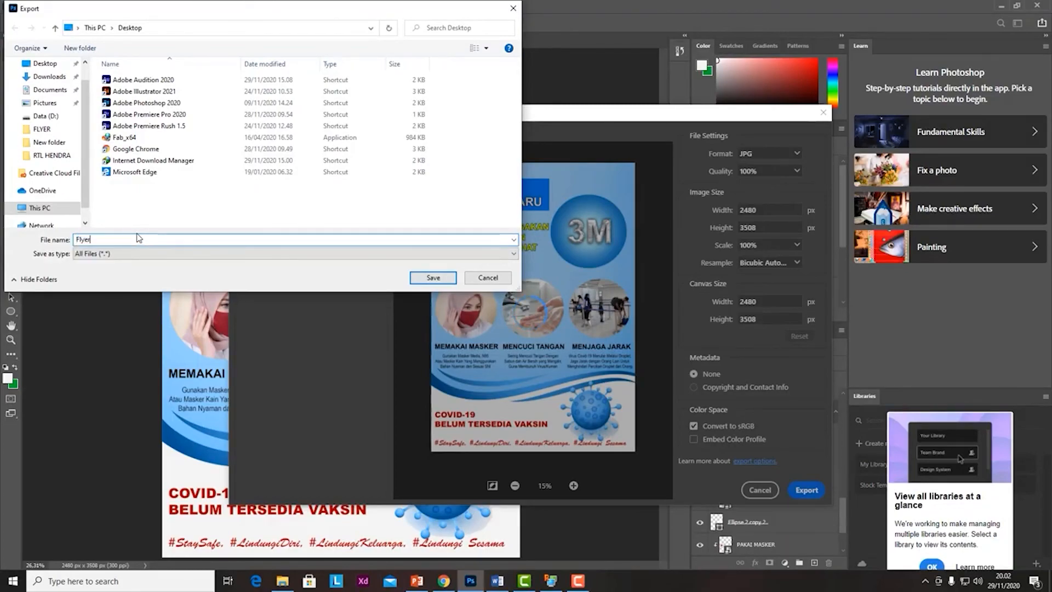
key("Return")
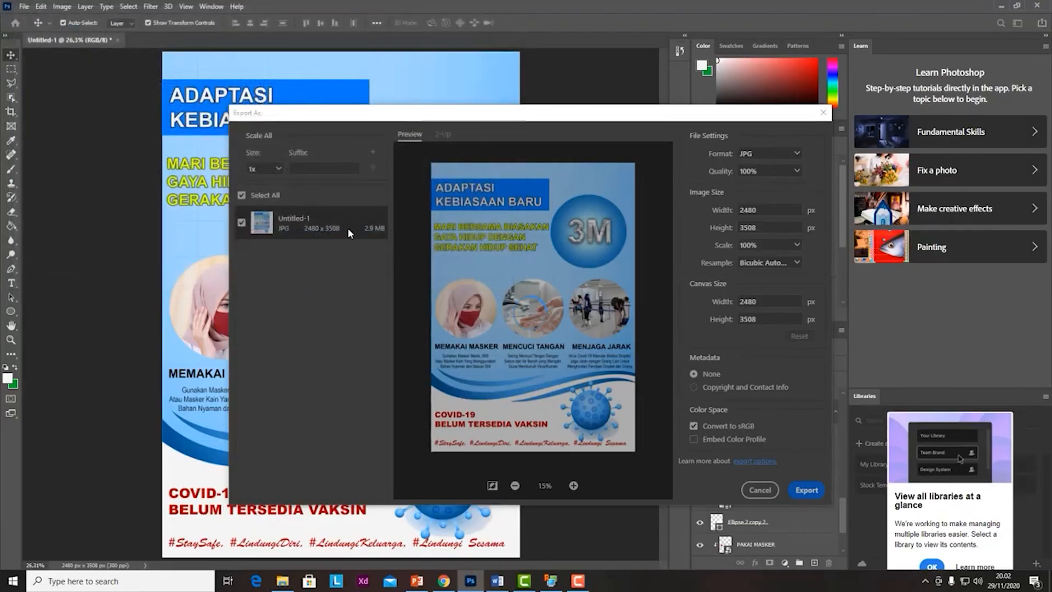